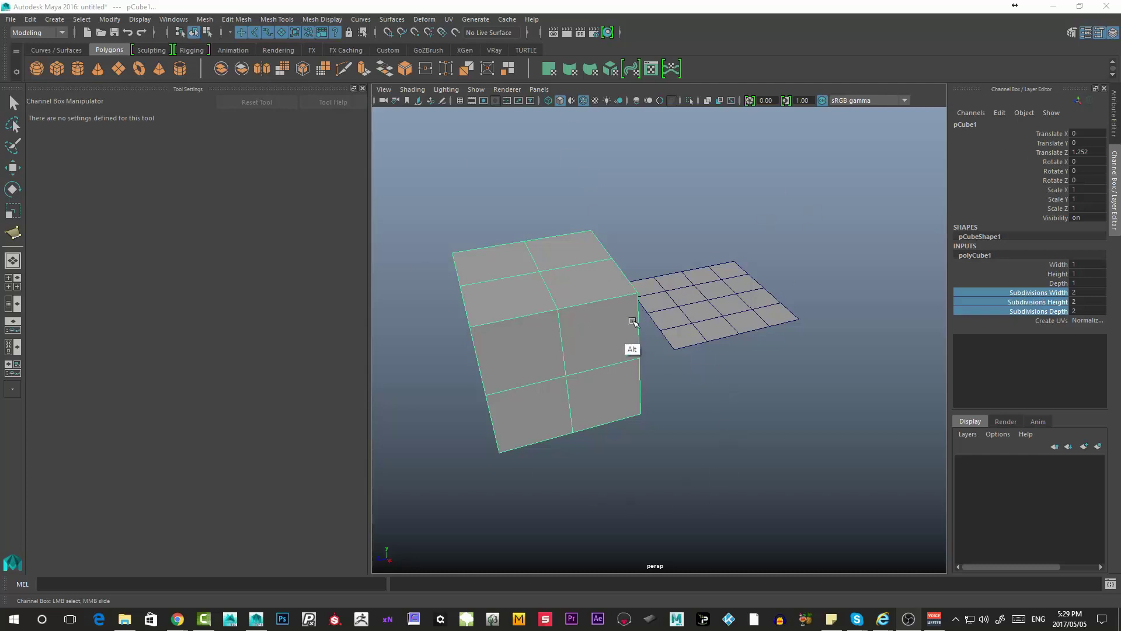
# Select the plane and isolate it in the viewport so the cube is hidden.
pyautogui.keyDown('alt'); pyautogui.moveTo(633, 351); pyautogui.dragTo(575, 336); pyautogui.keyUp('alt')
pyautogui.keyDown('alt'); pyautogui.moveTo(575, 336); pyautogui.dragTo(771, 461, button='right'); pyautogui.keyUp('alt')
pyautogui.moveTo(642, 382)
pyautogui.keyDown('alt'); pyautogui.mouseDown()
pyautogui.moveTo(736, 348)
pyautogui.moveTo(734, 370)
pyautogui.moveTo(641, 372)
pyautogui.mouseUp(); pyautogui.keyUp('alt')
pyautogui.click(689, 369)
pyautogui.press('w')
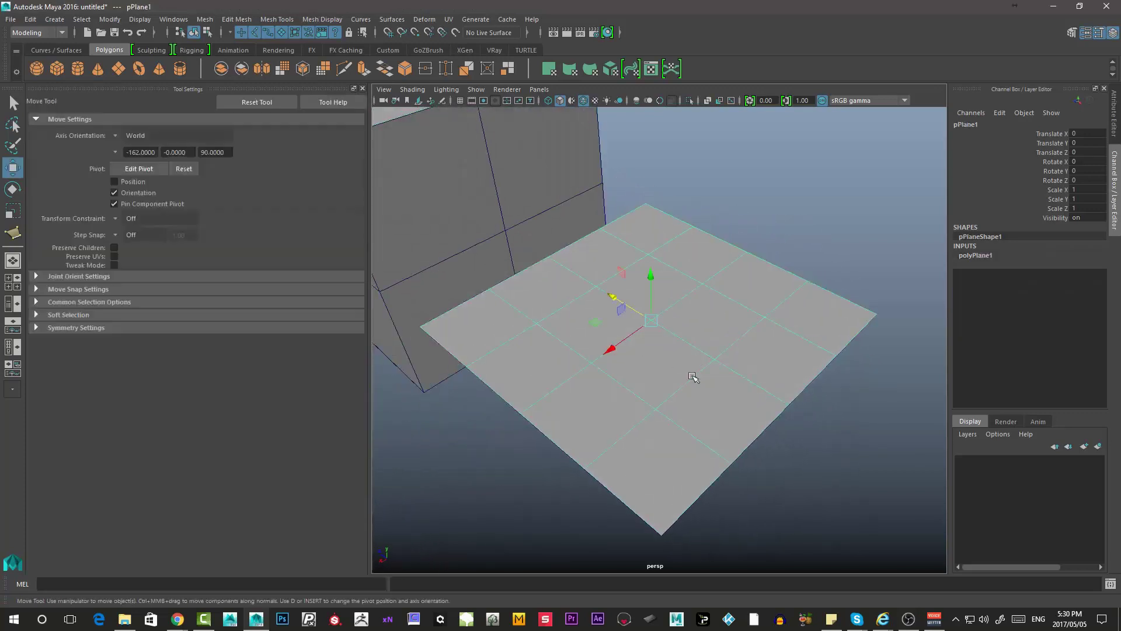
pyautogui.hotkey('ctrl', '1')
pyautogui.keyDown('alt'); pyautogui.moveTo(692, 418); pyautogui.dragTo(595, 300); pyautogui.keyUp('alt')
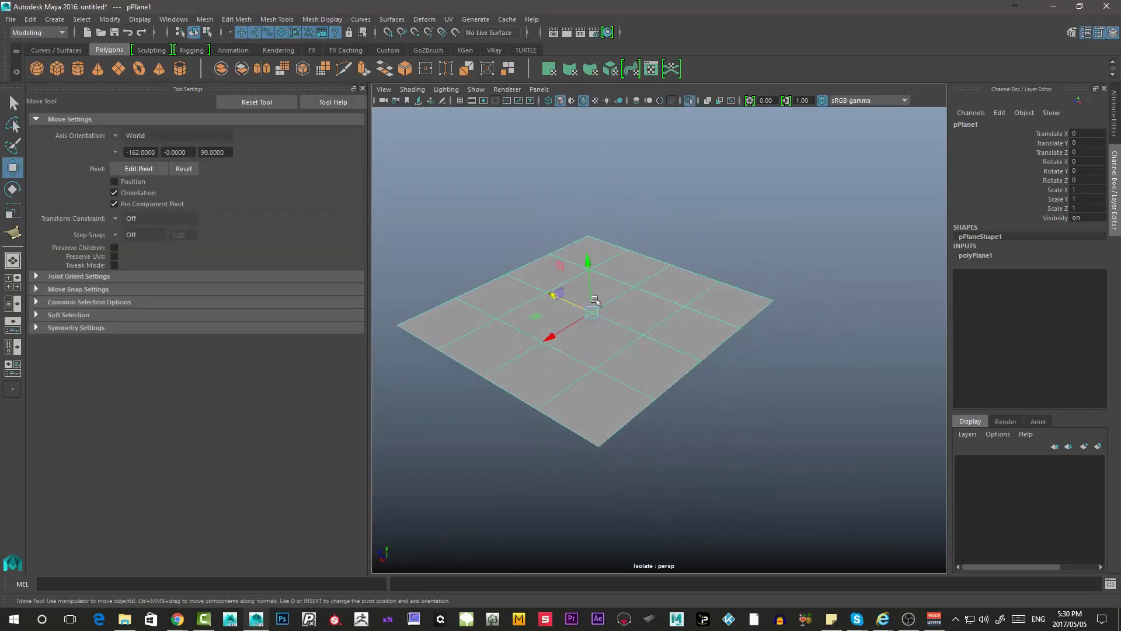
# Display the Multi-Cut tool's options and close the tool settings panel to enlarge the viewport.
pyautogui.click(277, 19)
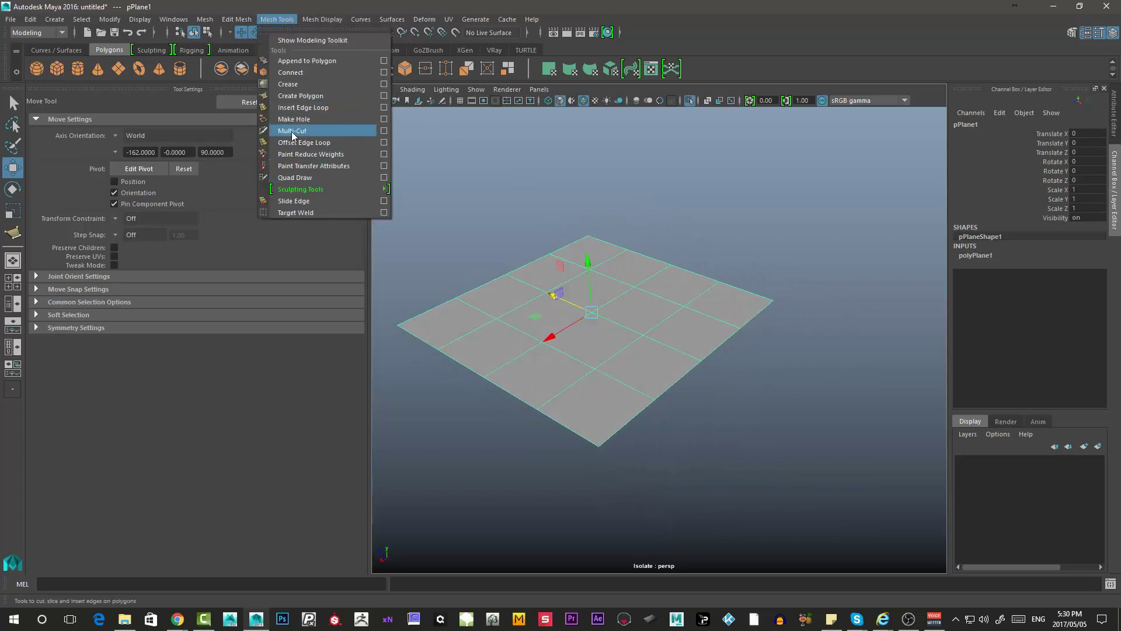
pyautogui.click(386, 130)
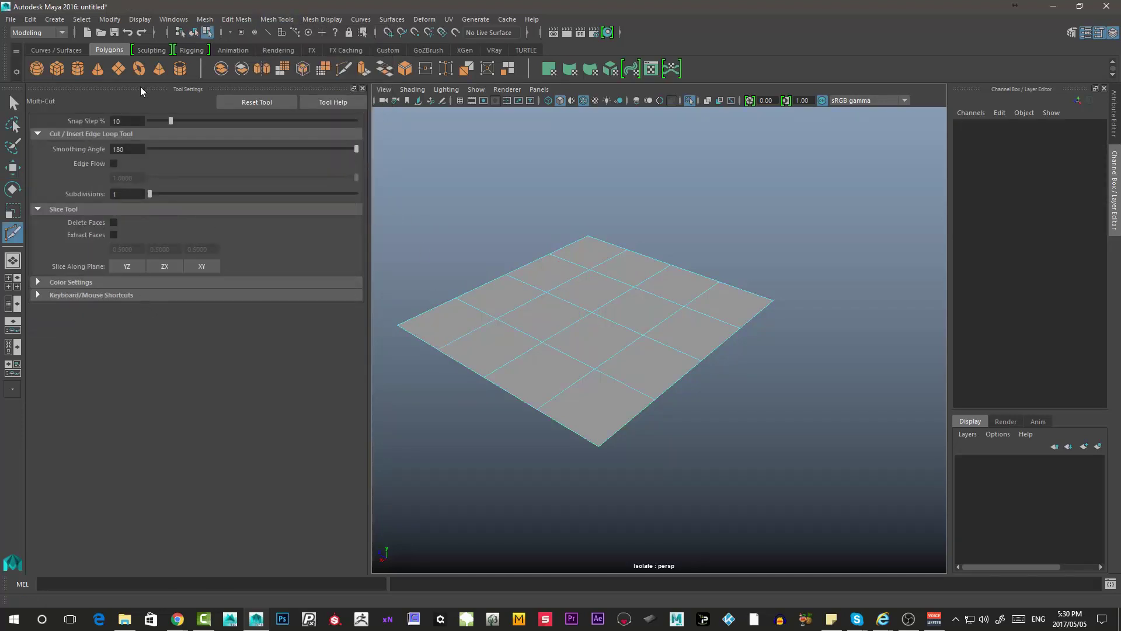
pyautogui.click(362, 88)
# Activate the Multi-Cut tool on the isolated plane.
pyautogui.click(277, 19)
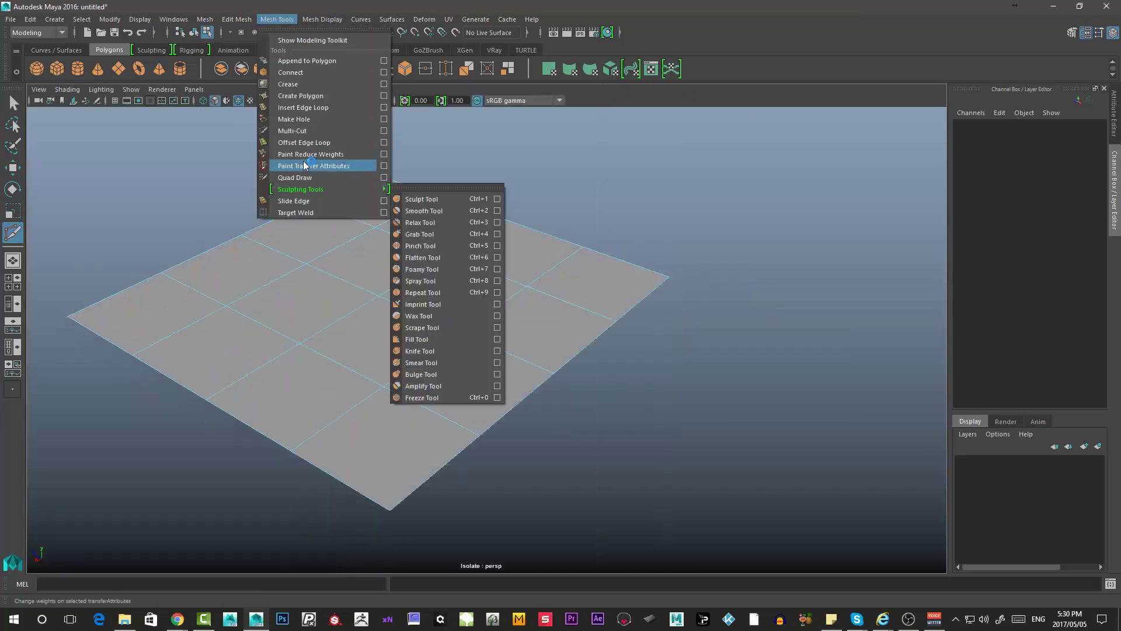
pyautogui.click(288, 133)
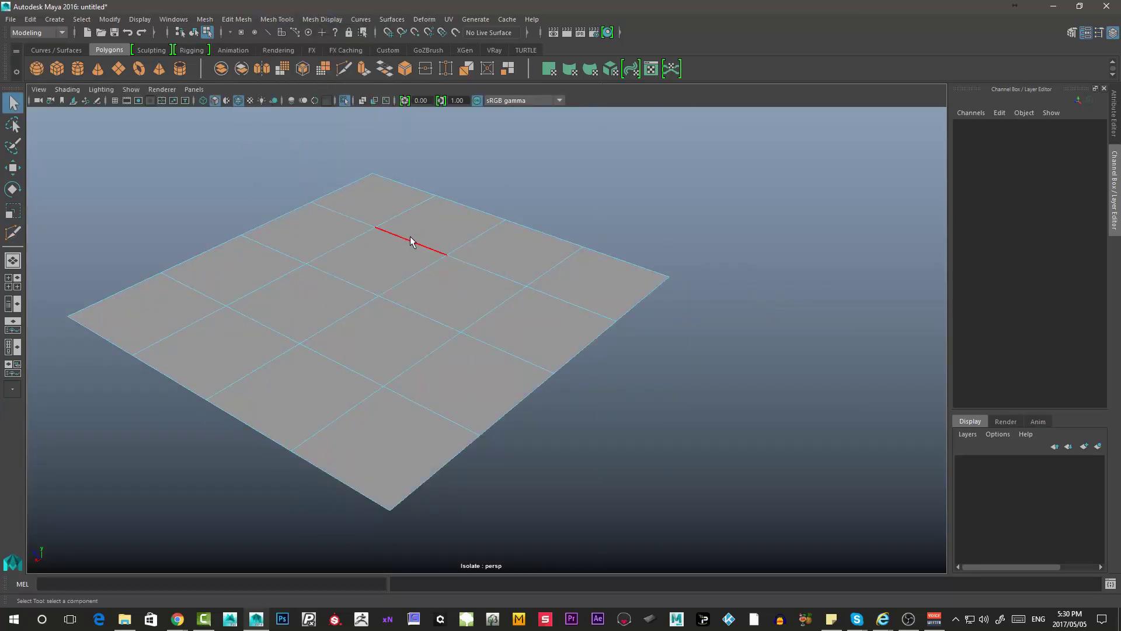
pyautogui.click(277, 19)
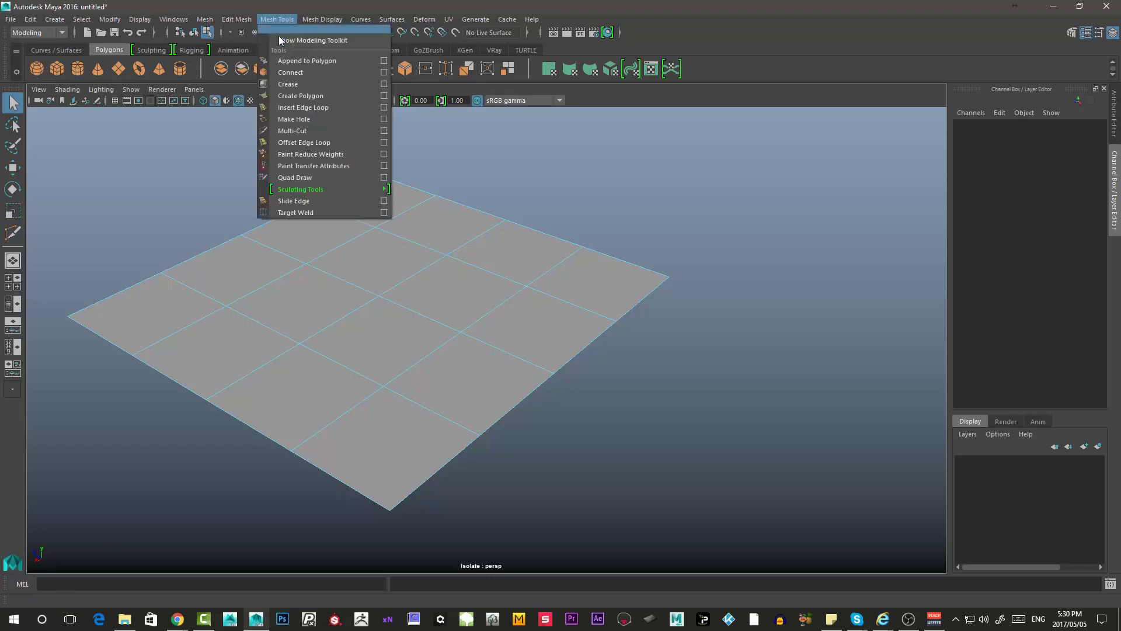
pyautogui.click(297, 132)
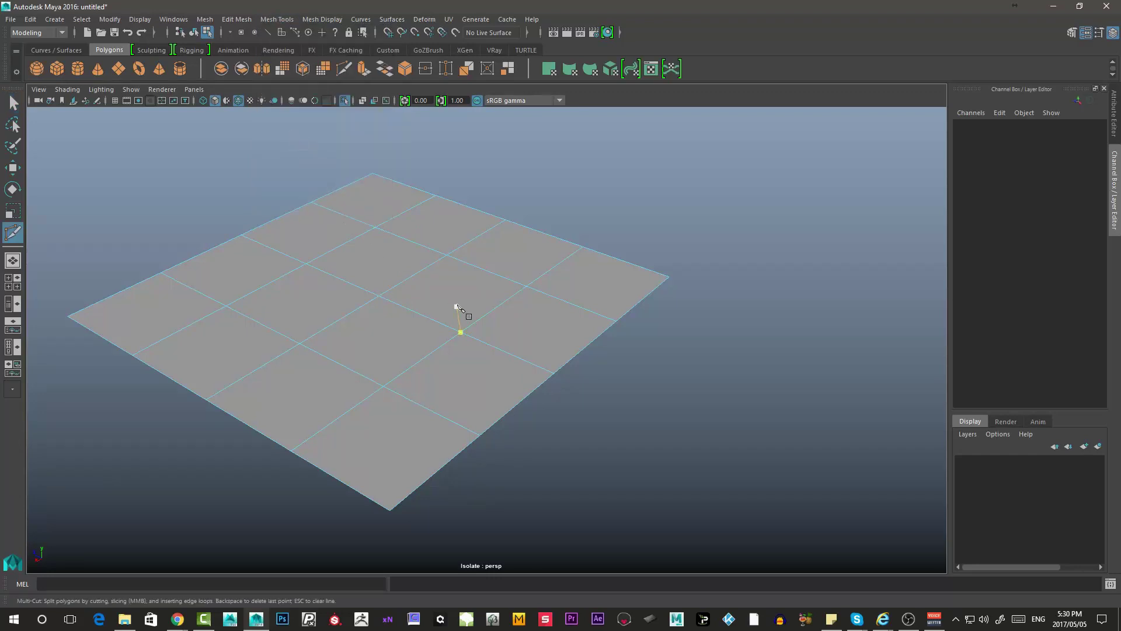
# Slice diagonally across the whole plane with Multi-Cut and undo the slice.
pyautogui.keyDown('alt'); pyautogui.moveTo(500, 279); pyautogui.dragTo(603, 286, button='middle'); pyautogui.keyUp('alt')
pyautogui.keyDown('alt'); pyautogui.moveTo(611, 202); pyautogui.dragTo(544, 247, button='middle'); pyautogui.keyUp('alt')
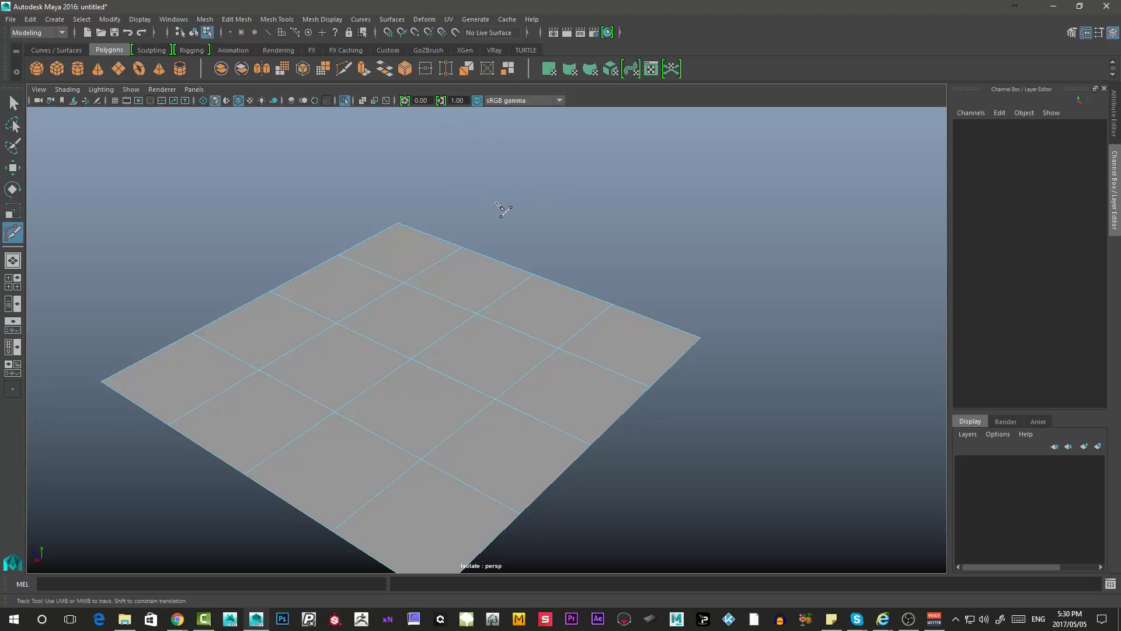
pyautogui.moveTo(275, 374); pyautogui.dragTo(246, 542)
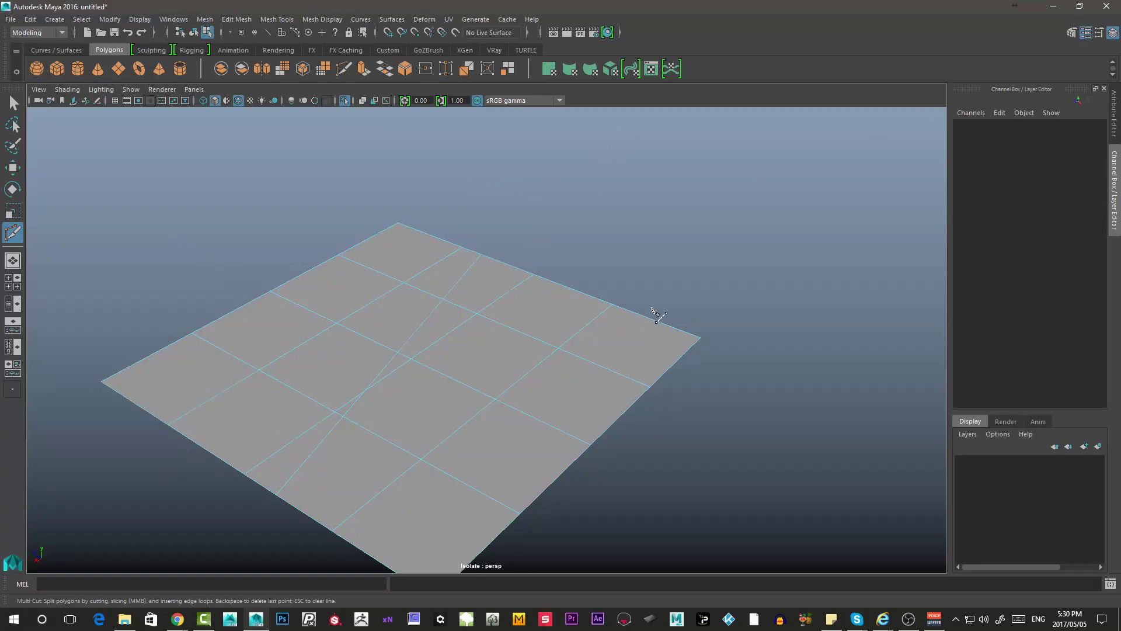
pyautogui.press('ctrl')
pyautogui.hotkey('ctrl', 'z')
# Switch to face selection and select a two-by-two block of faces at the plane's far edge.
pyautogui.moveTo(478, 272); pyautogui.dragTo(476, 298, button='right')
pyautogui.press('w')
pyautogui.click(469, 277)
pyautogui.click(469, 277)
pyautogui.keyDown('shift'); pyautogui.click(428, 303); pyautogui.keyUp('shift')
pyautogui.keyDown('shift'); pyautogui.click(488, 344); pyautogui.keyUp('shift')
pyautogui.keyDown('shift'); pyautogui.click(546, 303); pyautogui.keyUp('shift')
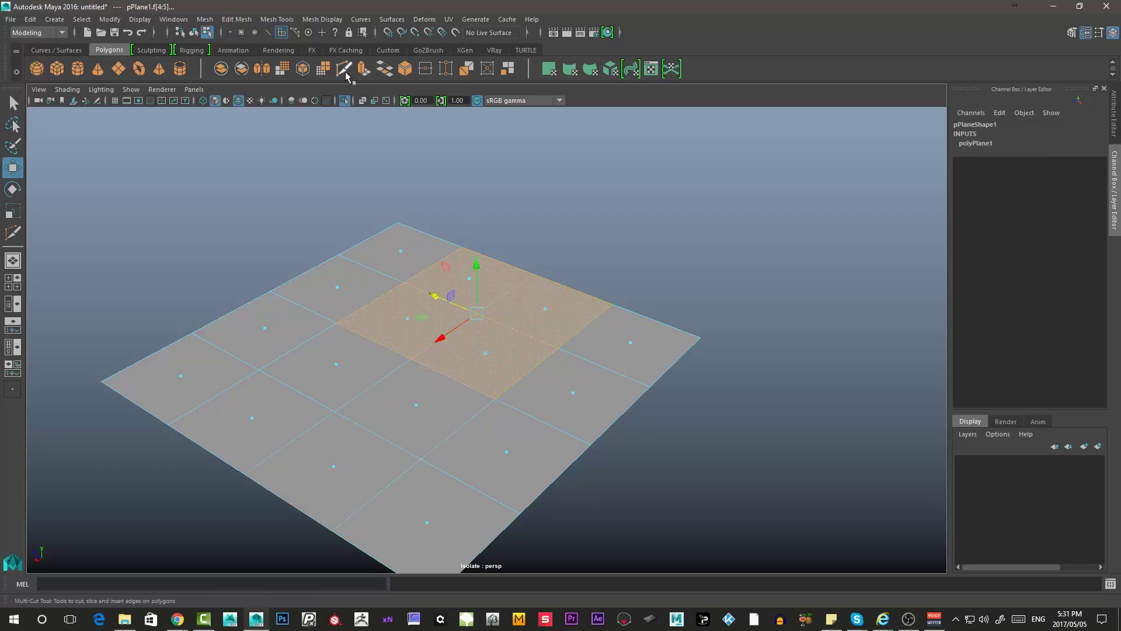
# Slice diagonally through only the selected faces with Multi-Cut and undo the cut.
pyautogui.click(345, 69)
pyautogui.click(477, 313)
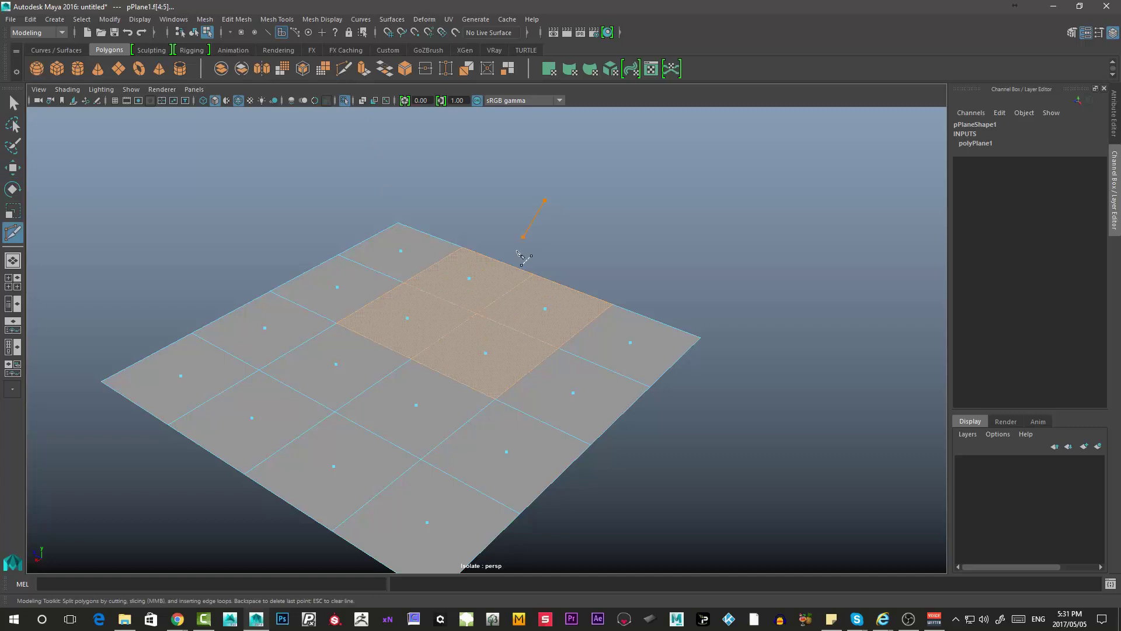
pyautogui.moveTo(397, 482); pyautogui.dragTo(398, 483)
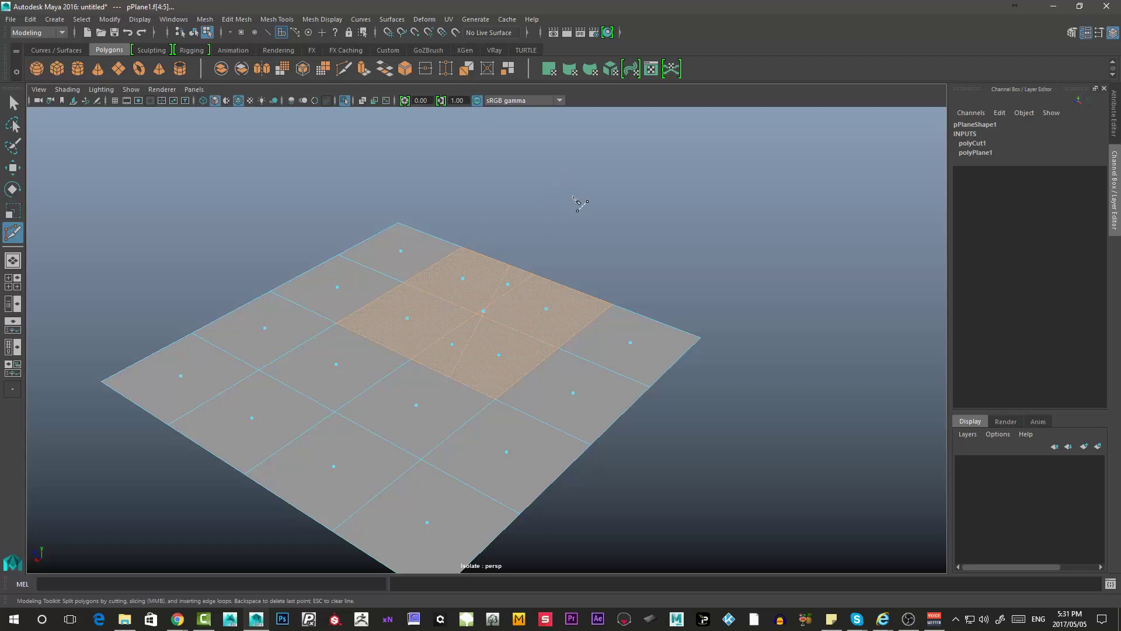
pyautogui.hotkey('ctrl', 'z')
pyautogui.hotkey('ctrl', 'z')
# Clear the face selection and return to object selection mode.
pyautogui.press('w')
pyautogui.click(526, 203)
pyautogui.press('F8')
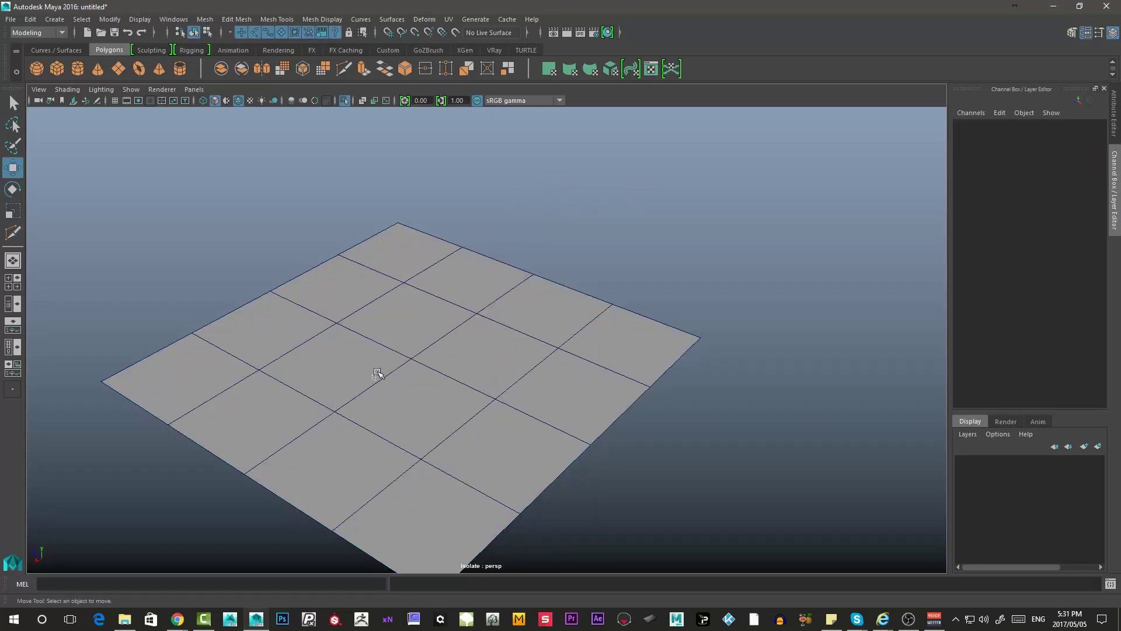
# Try to use the Multi-Cut tool with no object selected.
pyautogui.click(347, 73)
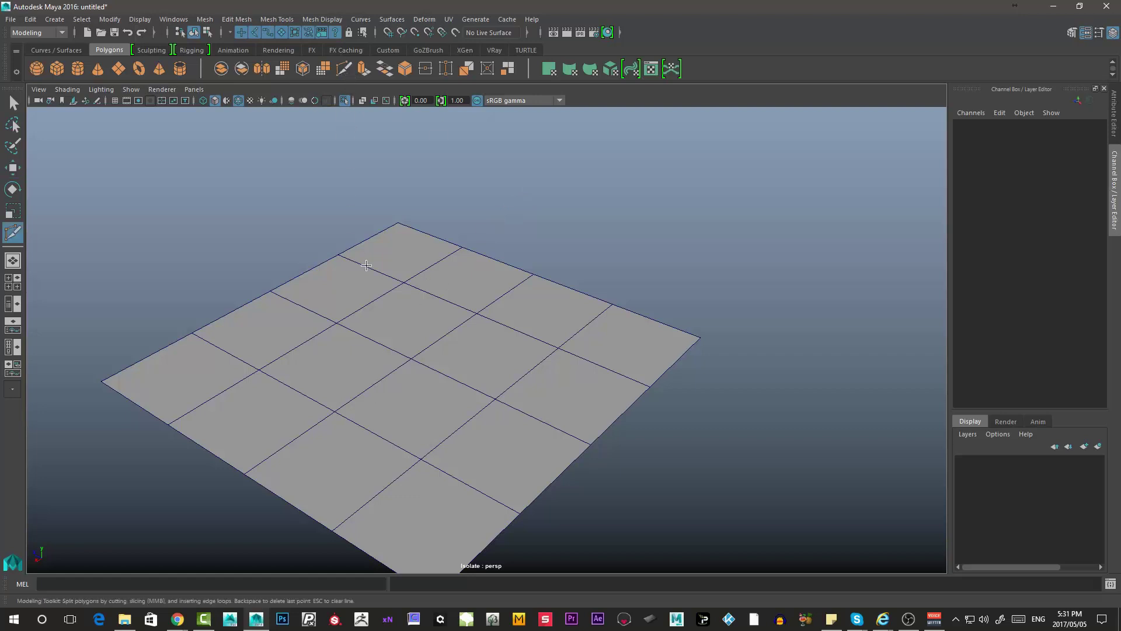
pyautogui.press('q')
pyautogui.moveTo(393, 149)
pyautogui.keyDown('alt'); pyautogui.mouseDown()
pyautogui.moveTo(418, 187)
pyautogui.moveTo(400, 142)
pyautogui.mouseUp(); pyautogui.keyUp('alt')
pyautogui.click(343, 70)
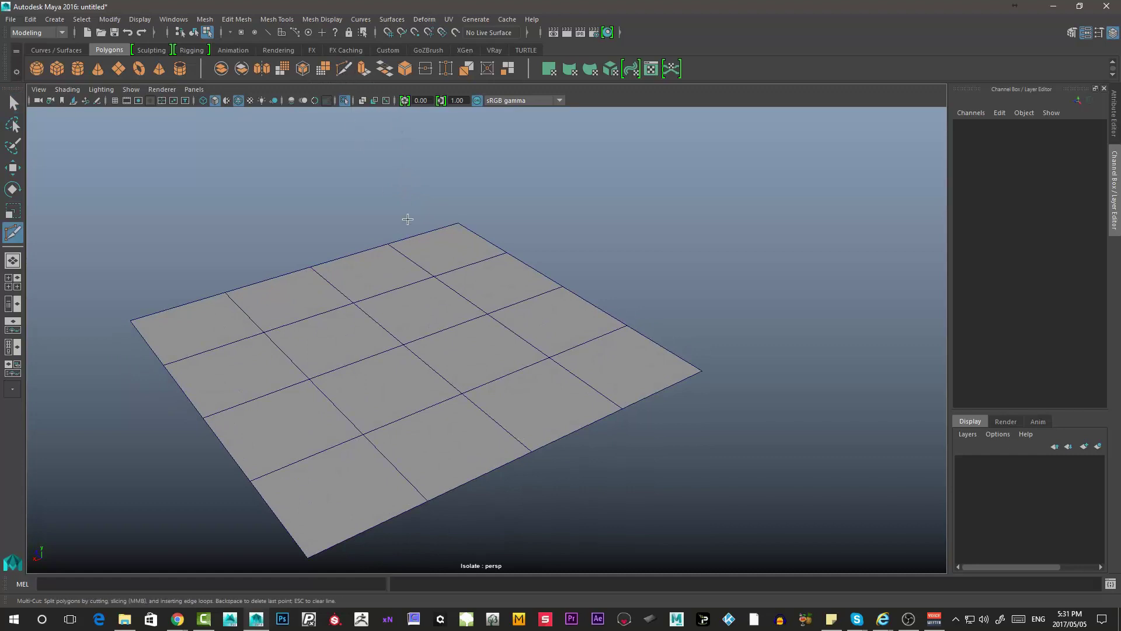
pyautogui.keyDown('alt'); pyautogui.moveTo(408, 226); pyautogui.dragTo(513, 271); pyautogui.keyUp('alt')
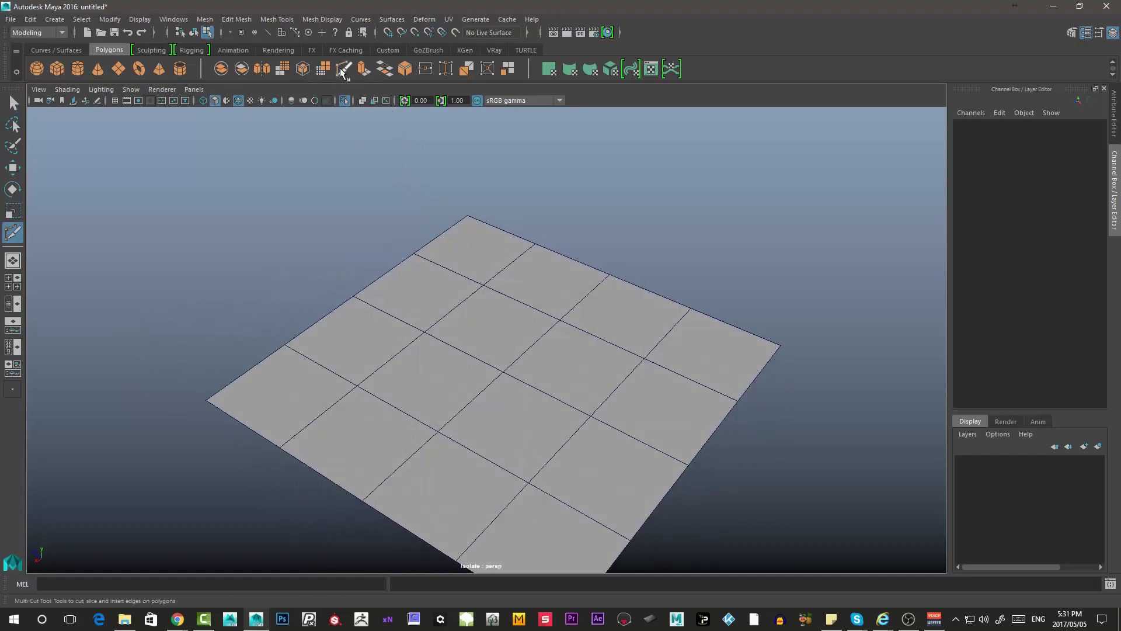
pyautogui.press('q')
pyautogui.press('w')
pyautogui.click(277, 19)
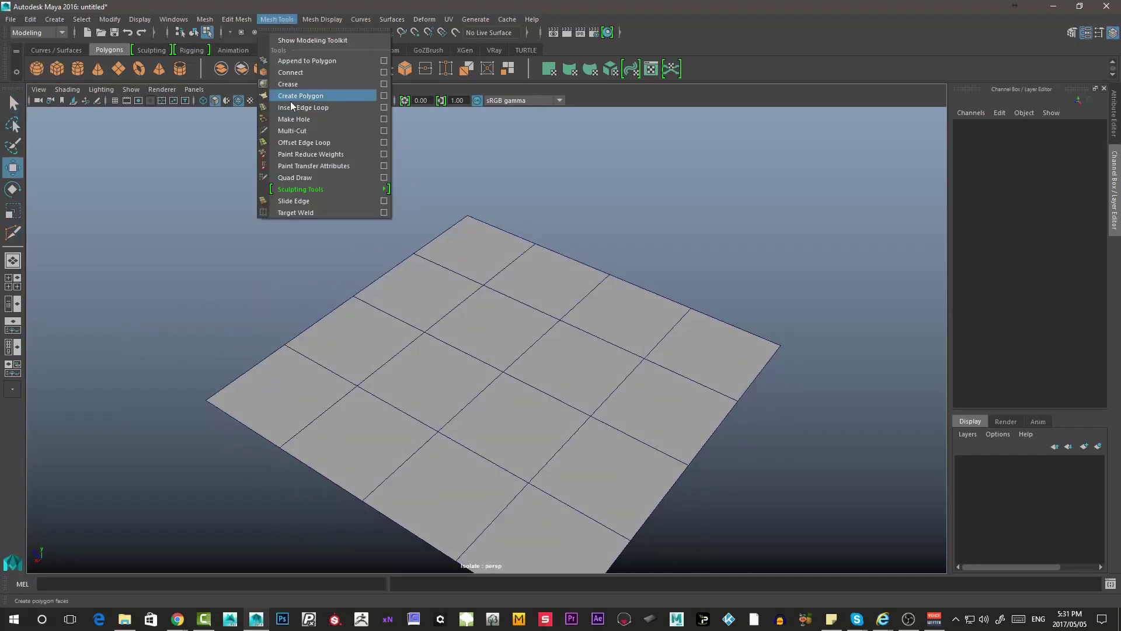
pyautogui.click(289, 131)
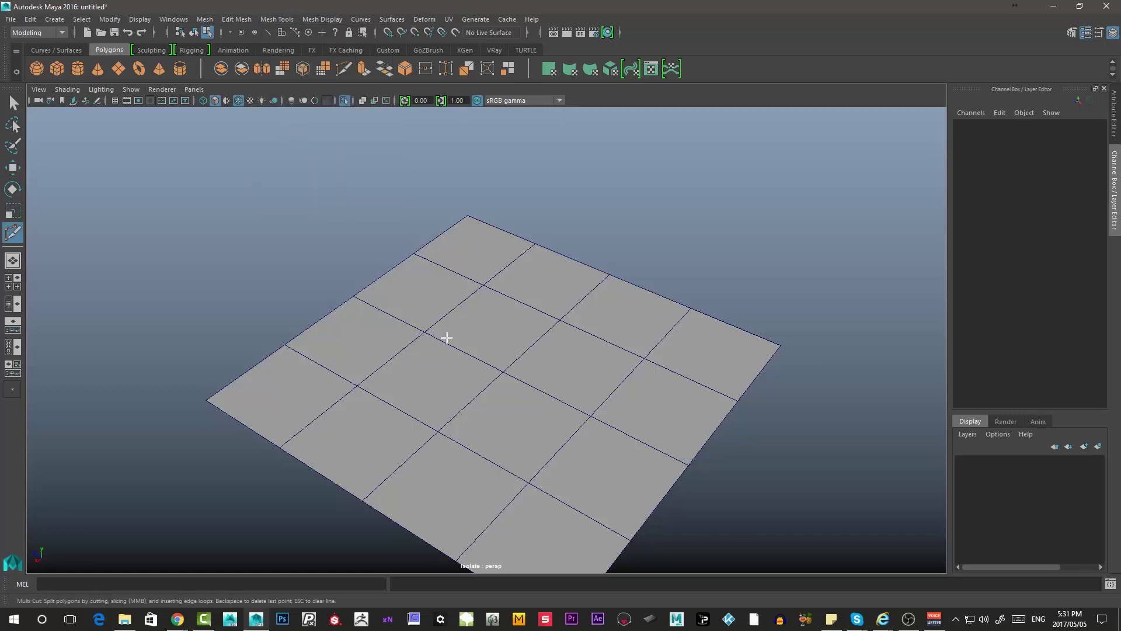
pyautogui.keyDown('alt'); pyautogui.moveTo(451, 334); pyautogui.dragTo(485, 324); pyautogui.keyUp('alt')
# Switch the plane to object selection and try a Multi-Cut slice across it.
pyautogui.press('w')
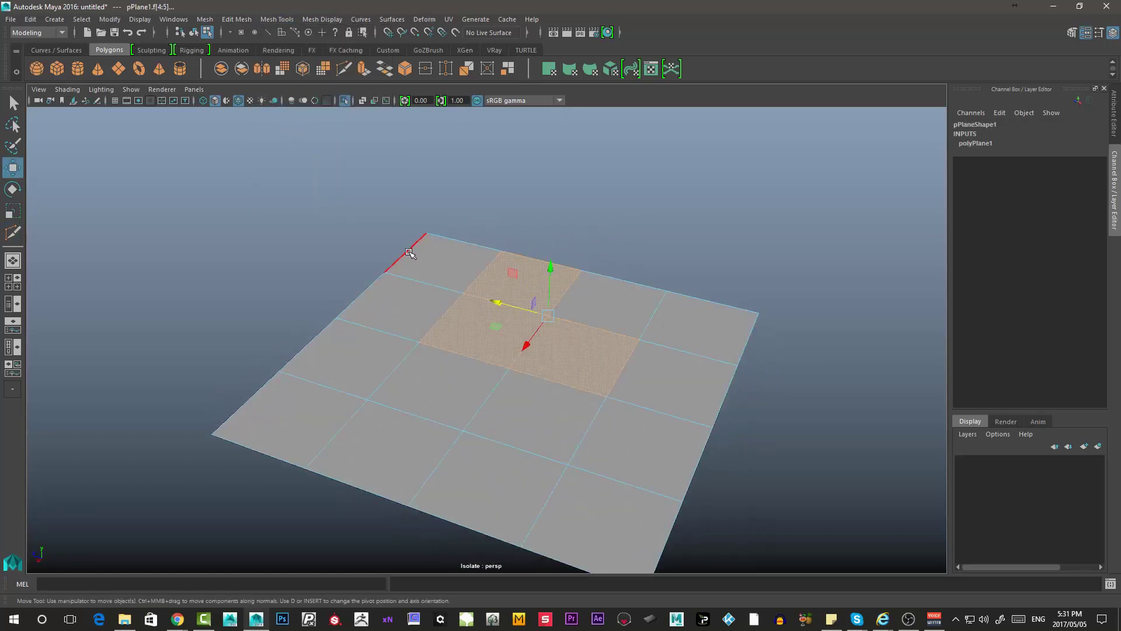
pyautogui.press('F8')
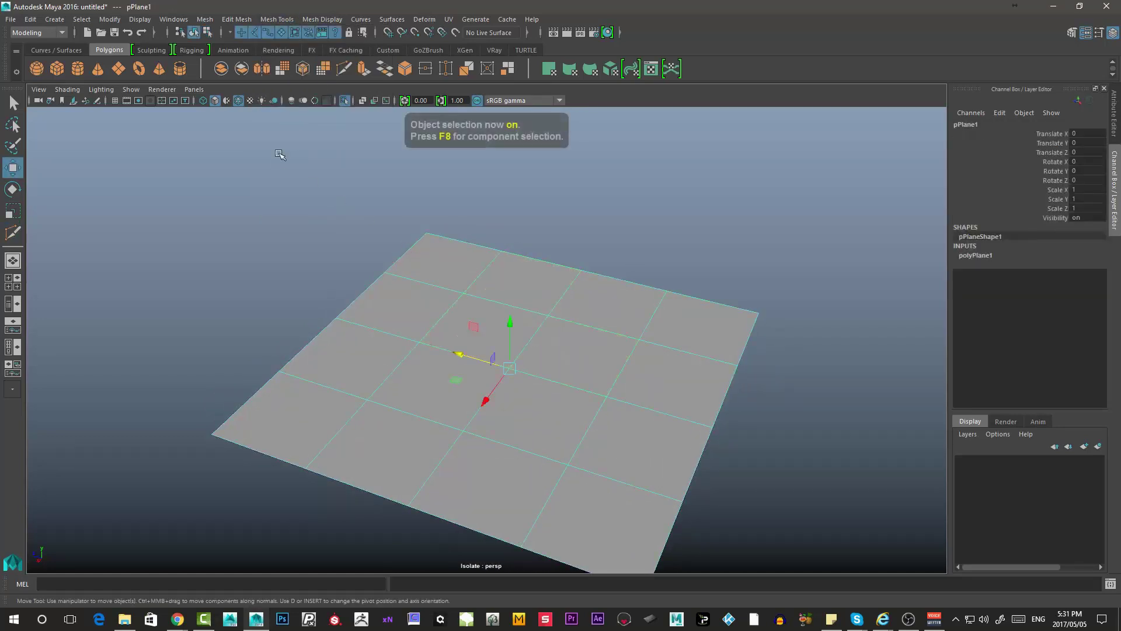
pyautogui.click(343, 68)
pyautogui.click(548, 316)
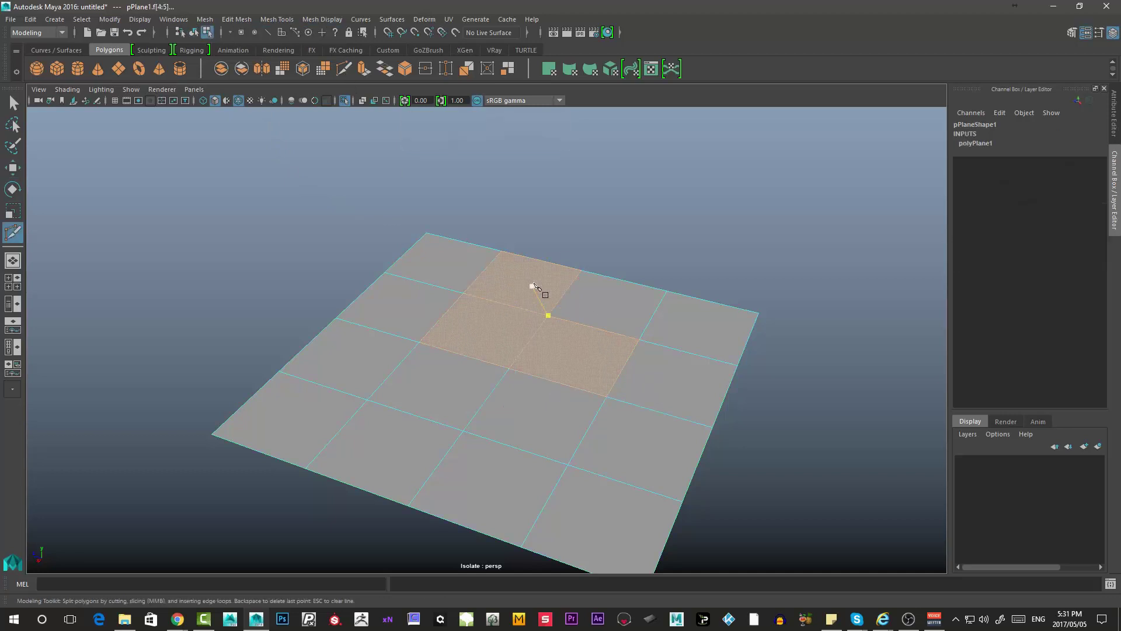
pyautogui.press('Escape')
pyautogui.moveTo(139, 225); pyautogui.dragTo(798, 431)
pyautogui.press('w')
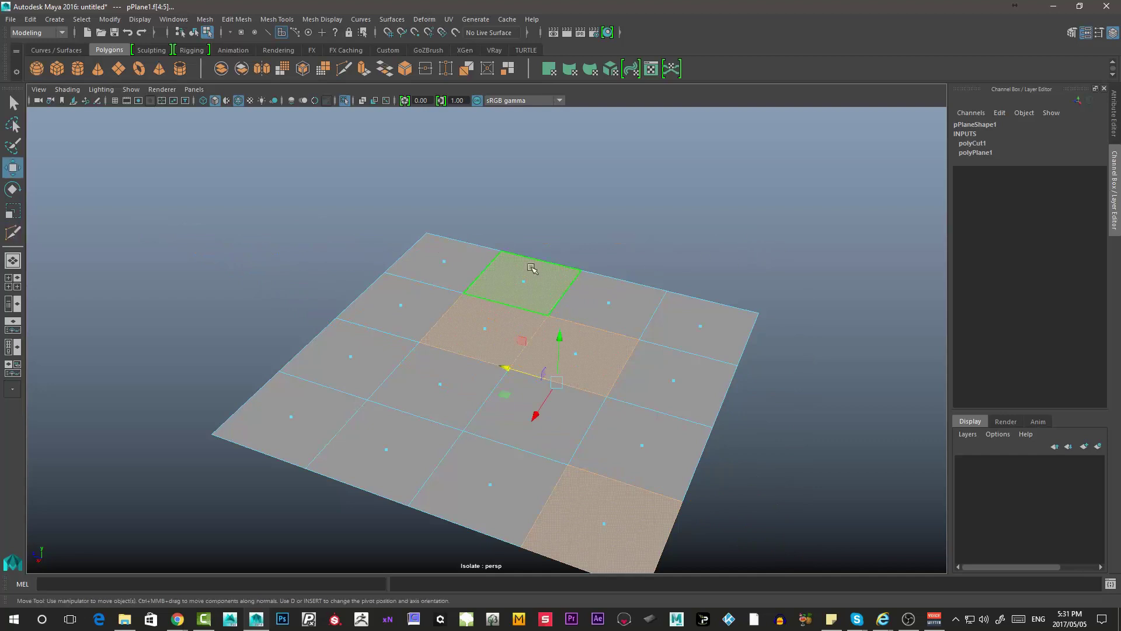
# Select all of the plane's faces and return to object selection with the plane selected.
pyautogui.moveTo(278, 202); pyautogui.dragTo(841, 625)
pyautogui.moveTo(531, 297); pyautogui.dragTo(550, 294, button='right')
pyautogui.click(553, 290)
pyautogui.click(588, 237)
pyautogui.click(449, 263)
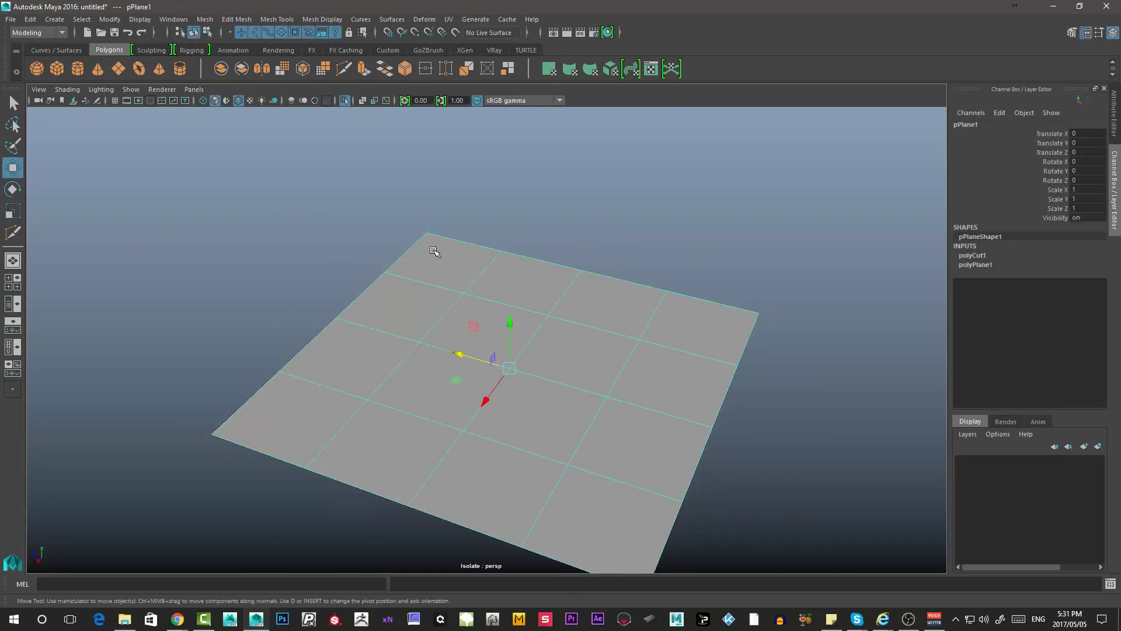
# Place a winding path of Multi-Cut points across the plane's edges, faces and a vertex.
pyautogui.click(344, 68)
pyautogui.click(464, 293)
pyautogui.press('w')
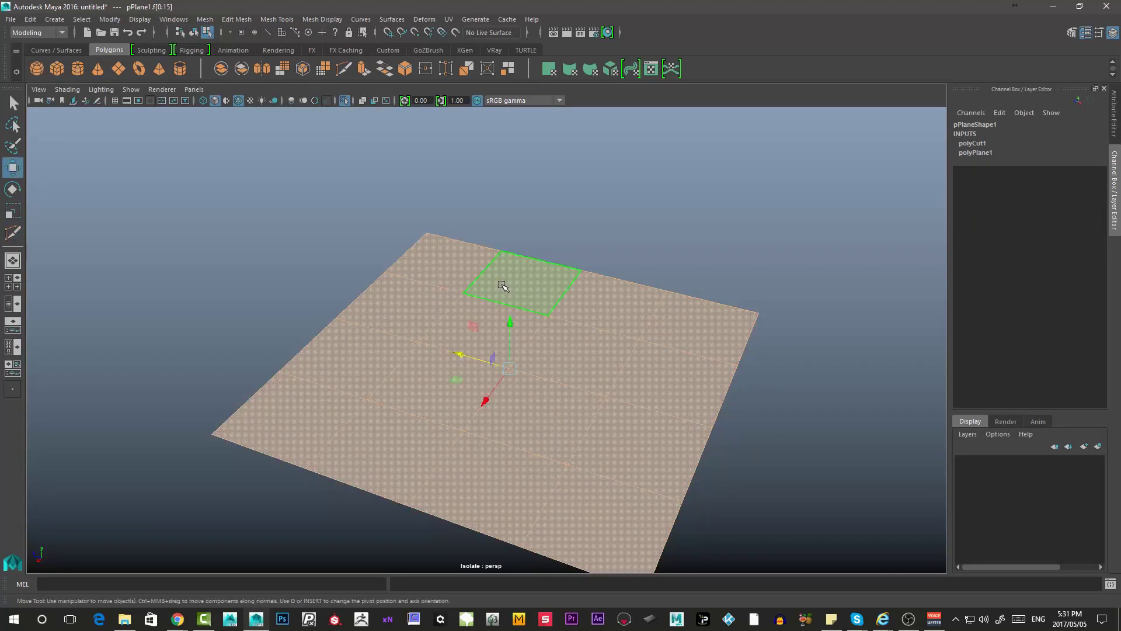
pyautogui.click(344, 68)
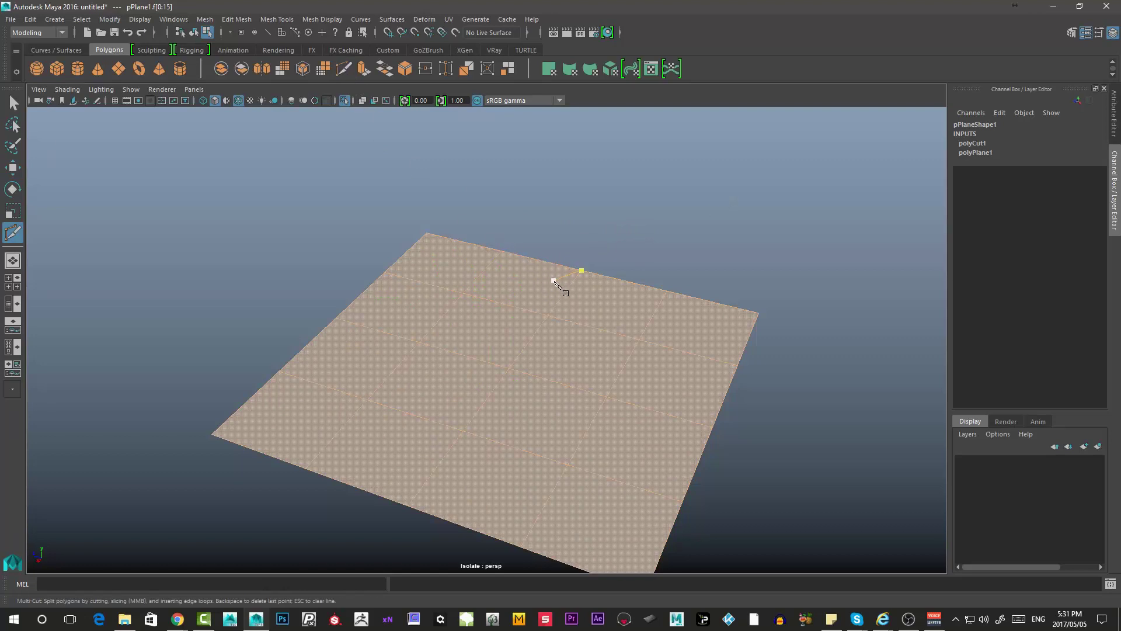
pyautogui.click(549, 315)
pyautogui.click(657, 311)
pyautogui.click(582, 323)
pyautogui.click(533, 375)
pyautogui.click(513, 402)
pyautogui.click(486, 401)
pyautogui.click(368, 400)
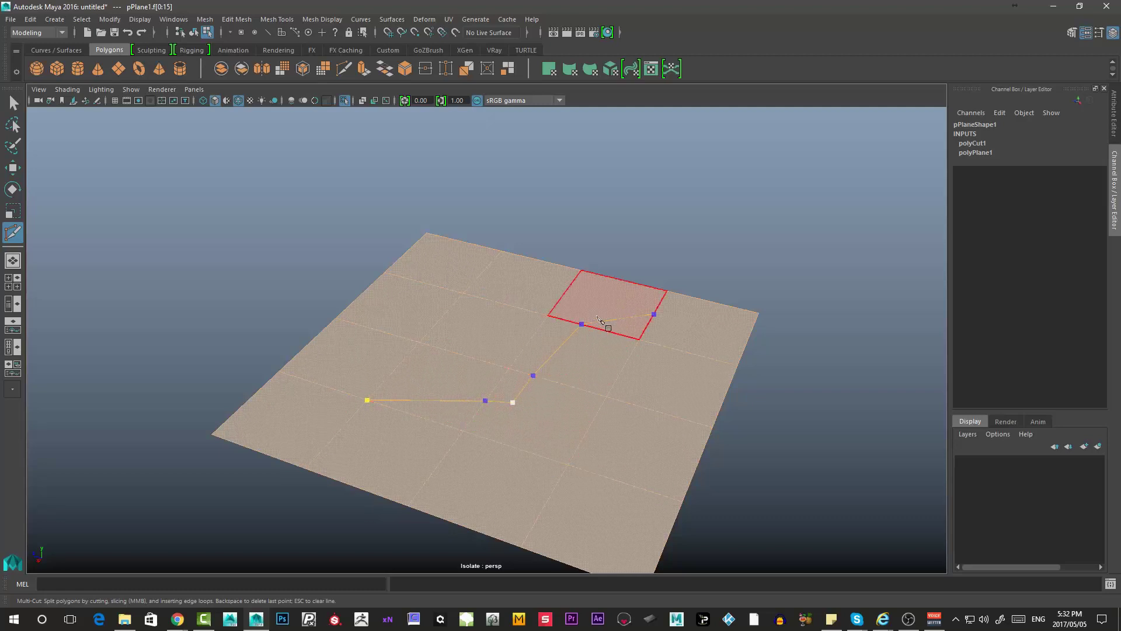
pyautogui.click(373, 329)
pyautogui.click(415, 281)
pyautogui.click(472, 243)
pyautogui.click(488, 267)
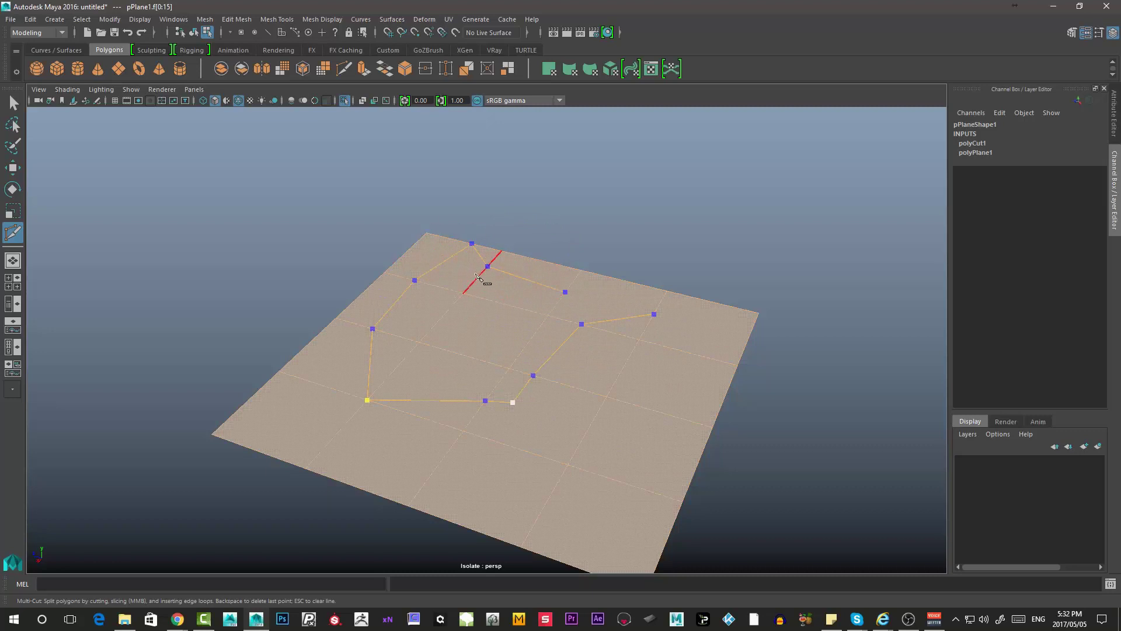
# Reposition several points of the Multi-Cut path along the edges and inside the faces.
pyautogui.moveTo(490, 269); pyautogui.dragTo(450, 263)
pyautogui.moveTo(371, 328); pyautogui.dragTo(398, 309)
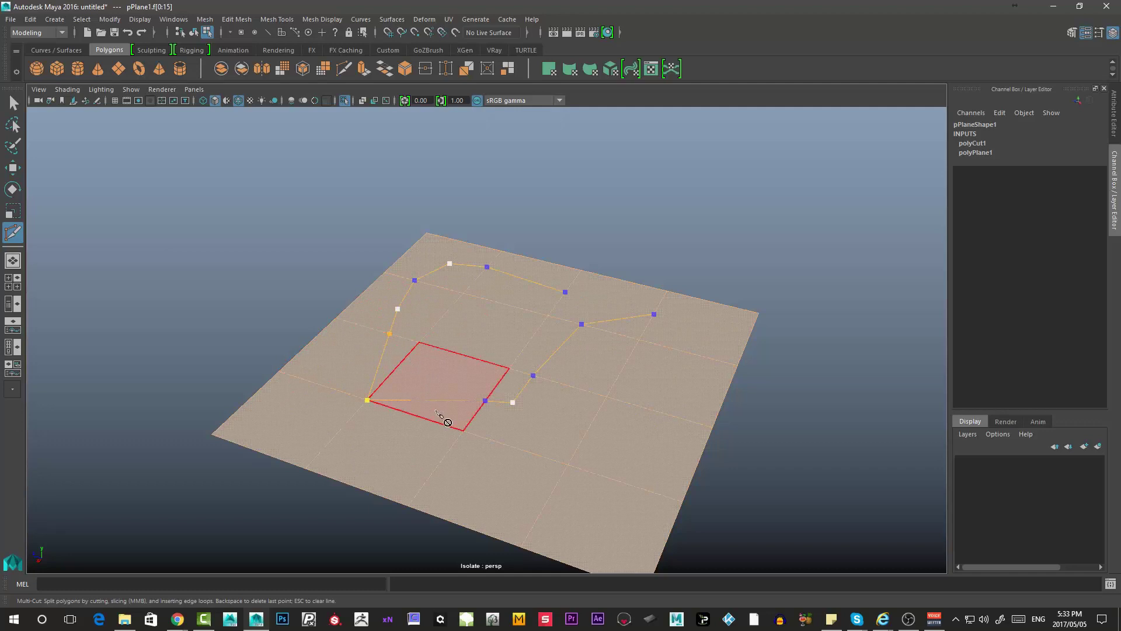
pyautogui.moveTo(485, 399); pyautogui.dragTo(474, 417)
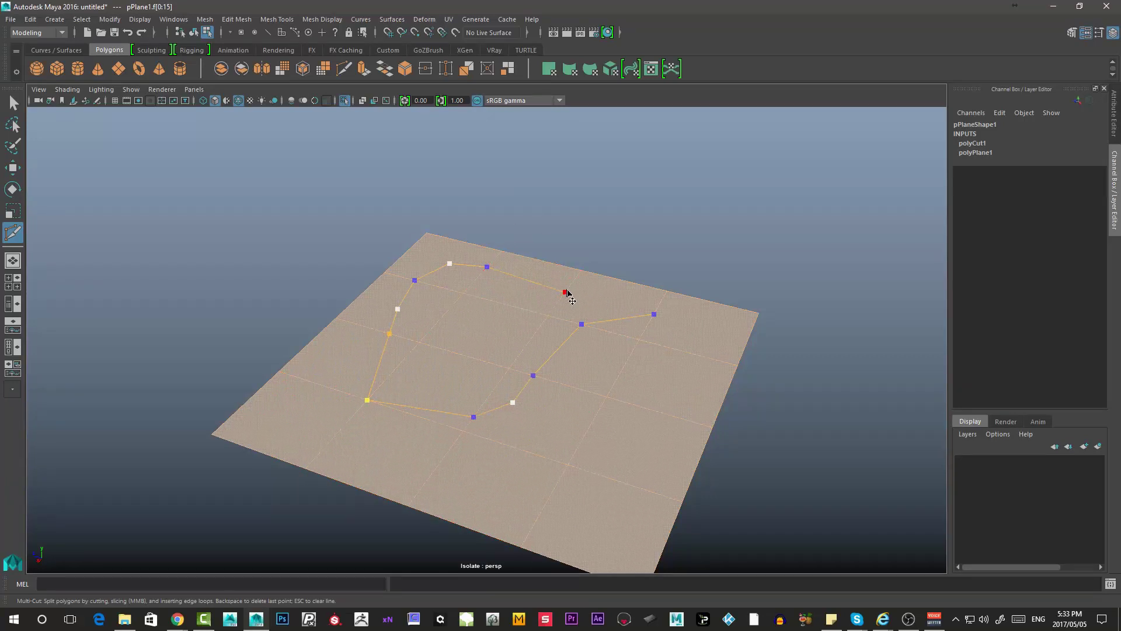
pyautogui.moveTo(567, 292); pyautogui.dragTo(559, 303)
pyautogui.keyDown('shift'); pyautogui.moveTo(579, 274); pyautogui.dragTo(565, 292); pyautogui.keyUp('shift')
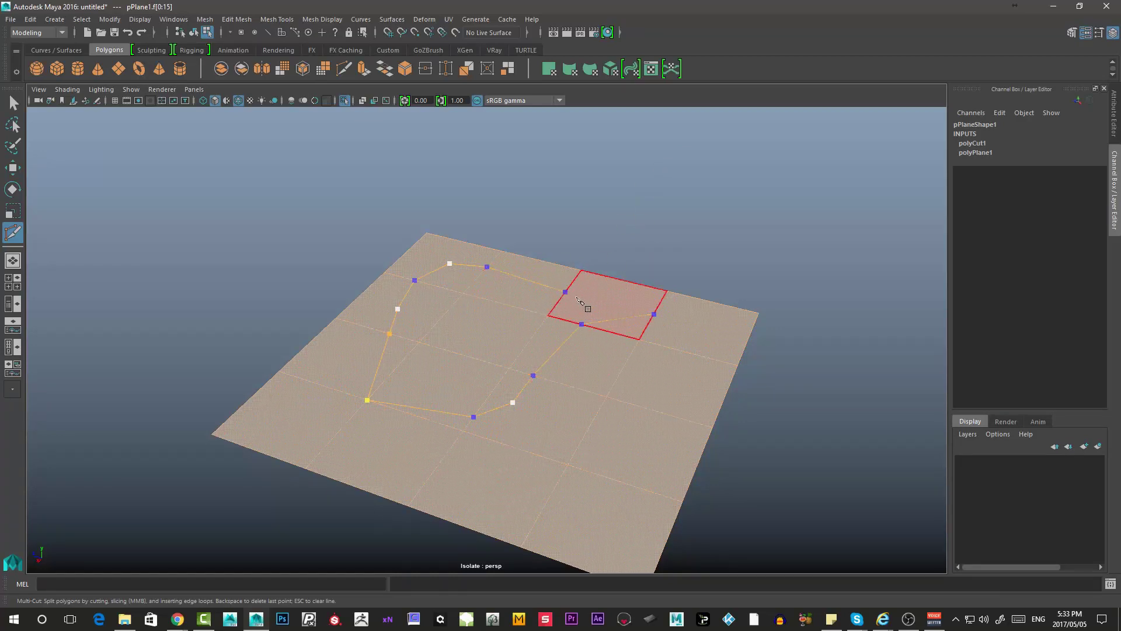
# Apply the winding Multi-Cut path to the plane and undo the cut.
pyautogui.press('Return')
pyautogui.click(582, 324)
pyautogui.press('Escape')
pyautogui.click(367, 400)
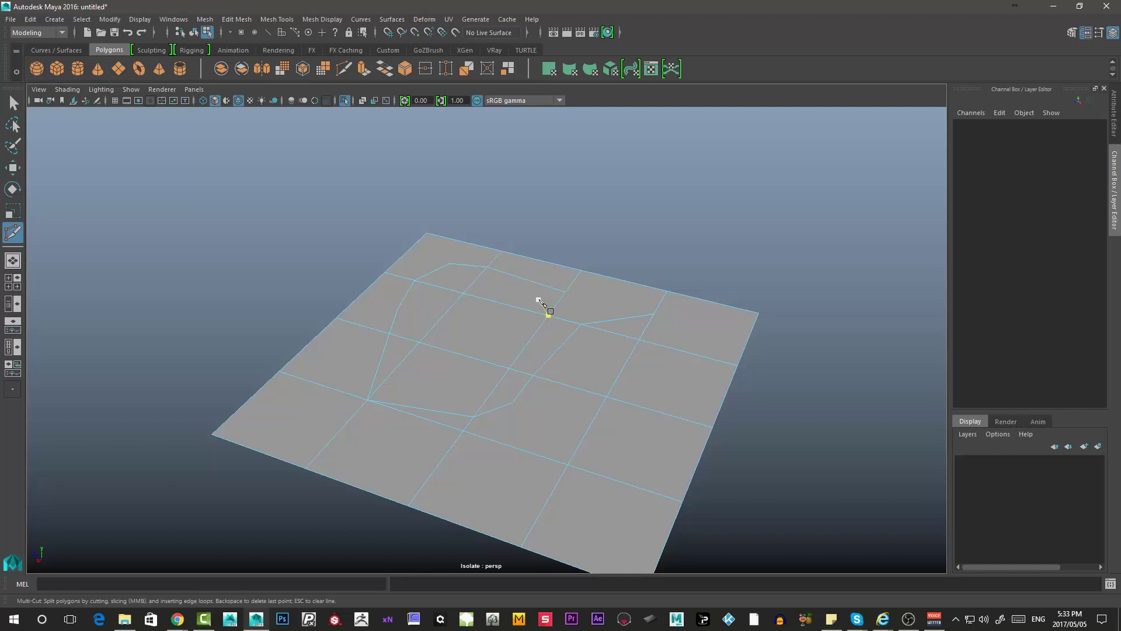
pyautogui.hotkey('ctrl', 'z')
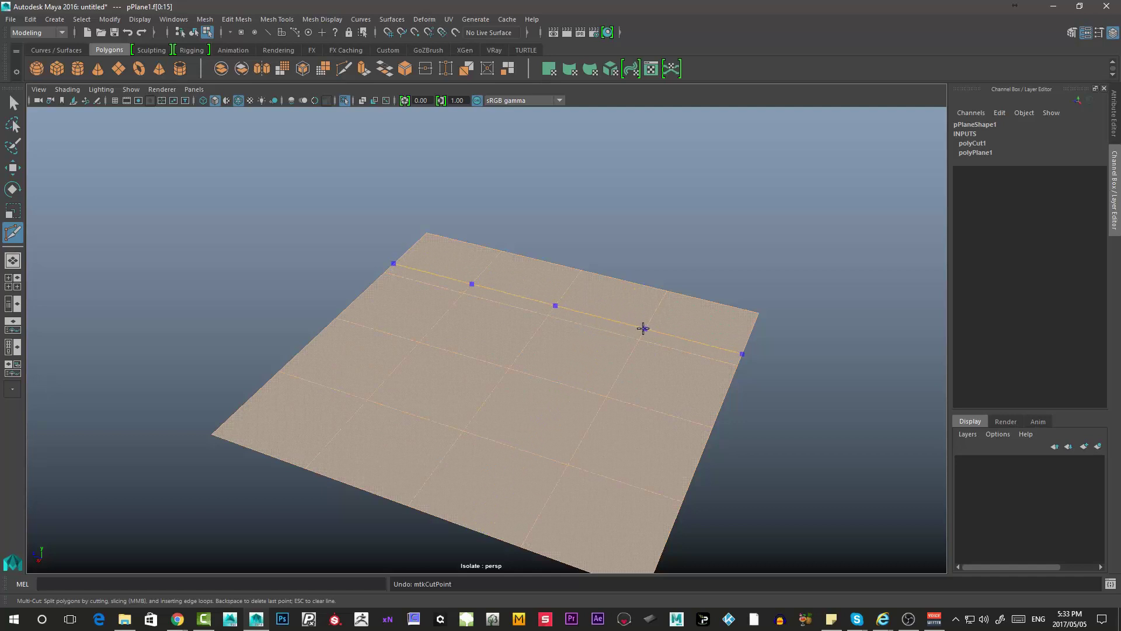
# Insert several edge loops with Multi-Cut, both parallel to the plane's far edge and crossing it.
pyautogui.keyDown('ctrl'); pyautogui.click(659, 300); pyautogui.keyUp('ctrl')
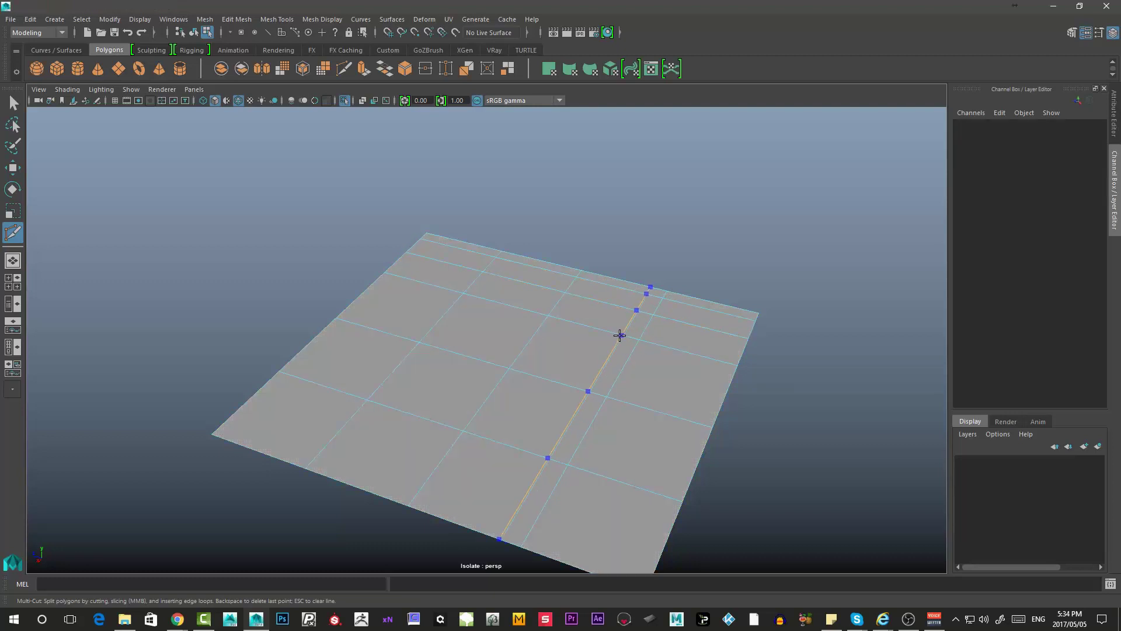
pyautogui.keyDown('ctrl'); pyautogui.click(534, 308); pyautogui.keyUp('ctrl')
pyautogui.keyDown('ctrl'); pyautogui.click(468, 294); pyautogui.keyUp('ctrl')
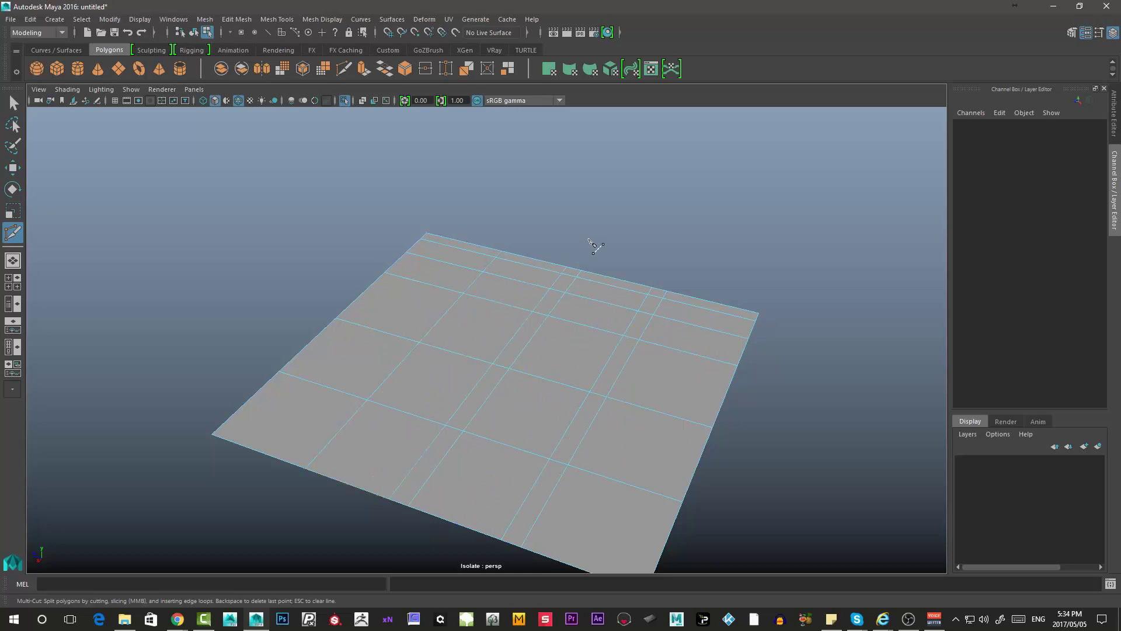
pyautogui.click(635, 301)
pyautogui.click(420, 239)
pyautogui.press('Escape')
pyautogui.keyDown('ctrl'); pyautogui.moveTo(447, 314); pyautogui.dragTo(447, 317); pyautogui.keyUp('ctrl')
# Undo all of the edge loops inserted on the plane.
pyautogui.hotkey('ctrl', 'z')
pyautogui.click(510, 368)
pyautogui.press('Escape')
pyautogui.hotkey('ctrl', 'z')
pyautogui.hotkey('ctrl', 'z')
pyautogui.hotkey('ctrl', 'z')
pyautogui.hotkey('ctrl', 'z')
pyautogui.hotkey('ctrl', 'z')
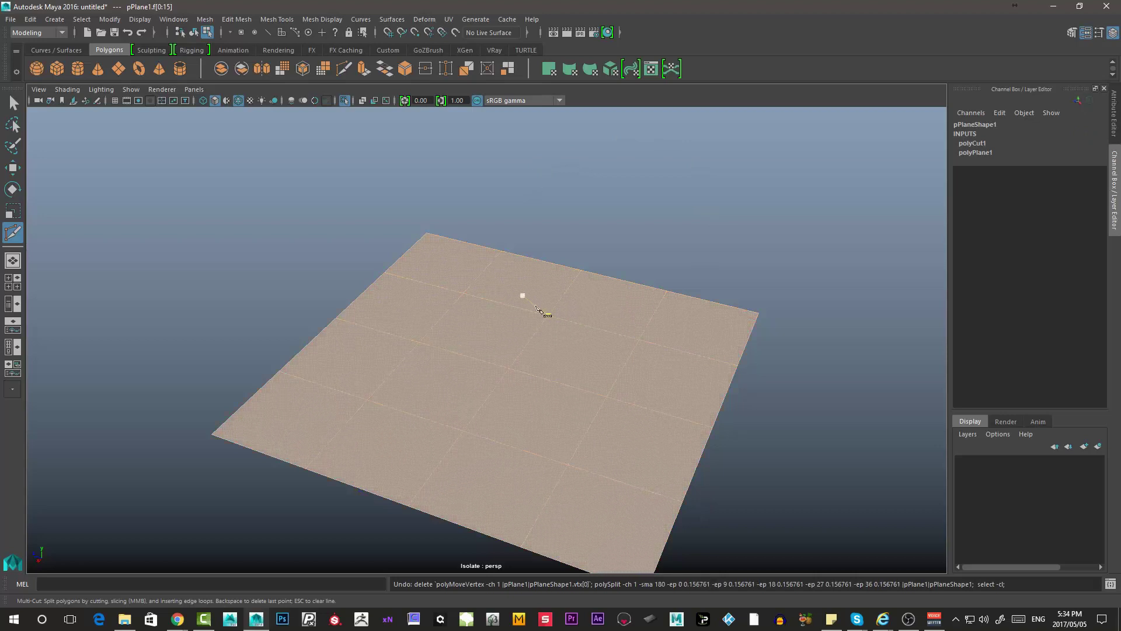
# Insert a centred edge loop with Multi-Cut through the strip of faces just past the plane's middle edge.
pyautogui.keyDown('ctrl'); pyautogui.click(561, 318); pyautogui.keyUp('ctrl')
pyautogui.keyDown('ctrl'); pyautogui.middleClick(562, 320); pyautogui.keyUp('ctrl')
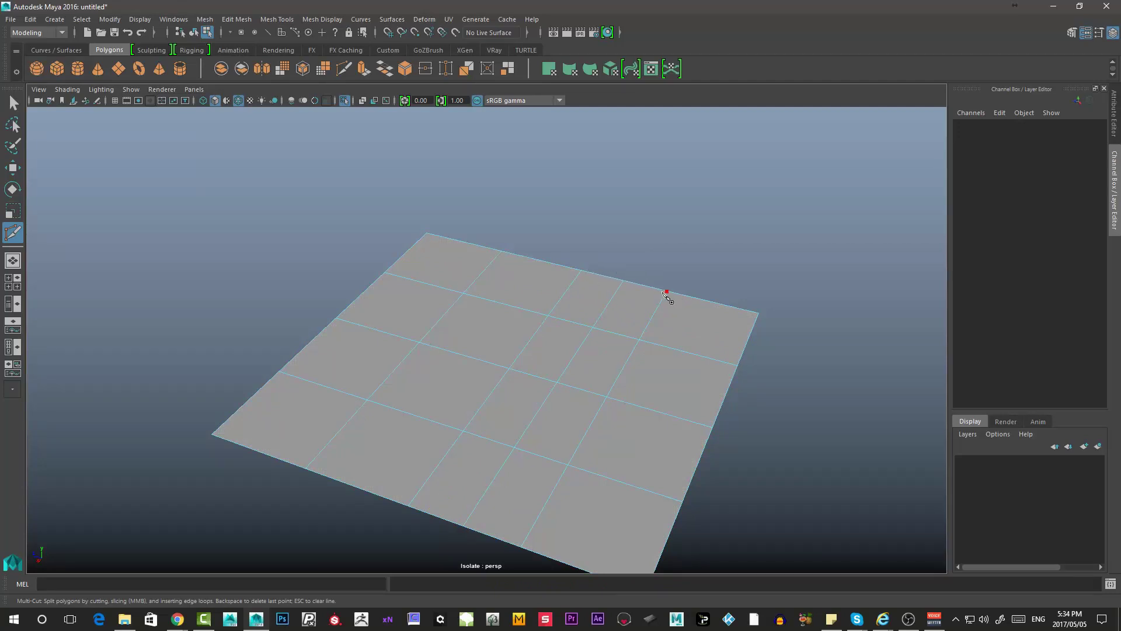
# Clear the started cut point and set Multi-Cut's Snap Step to 1% in the tool settings.
pyautogui.click(582, 270)
pyautogui.press('Escape')
pyautogui.doubleClick(14, 233)
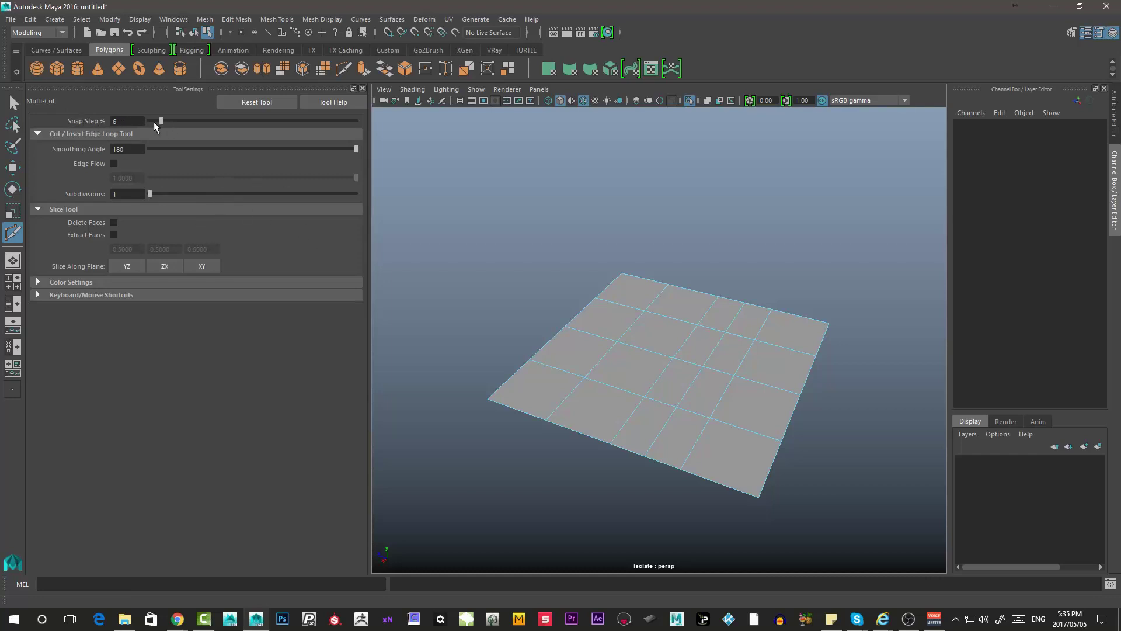
pyautogui.moveTo(145, 122); pyautogui.dragTo(147, 121)
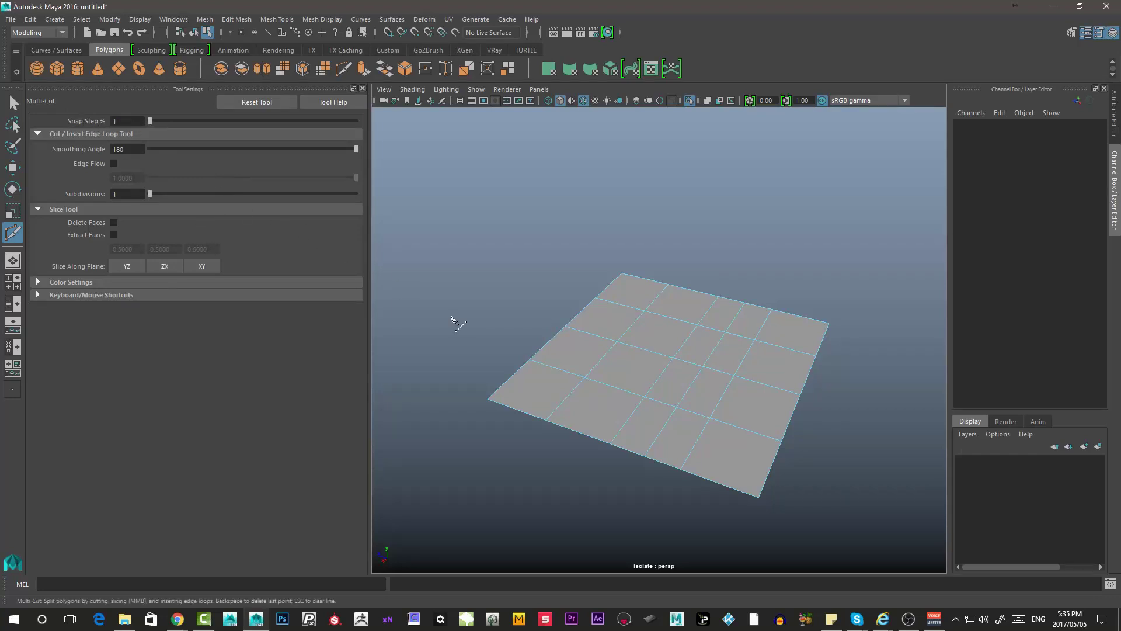
# Preview edge loops at different positions across the plane with the 1% snap step, without inserting one.
pyautogui.click(554, 414)
pyautogui.moveTo(565, 401); pyautogui.dragTo(554, 412)
pyautogui.press('Escape')
pyautogui.click(124, 124)
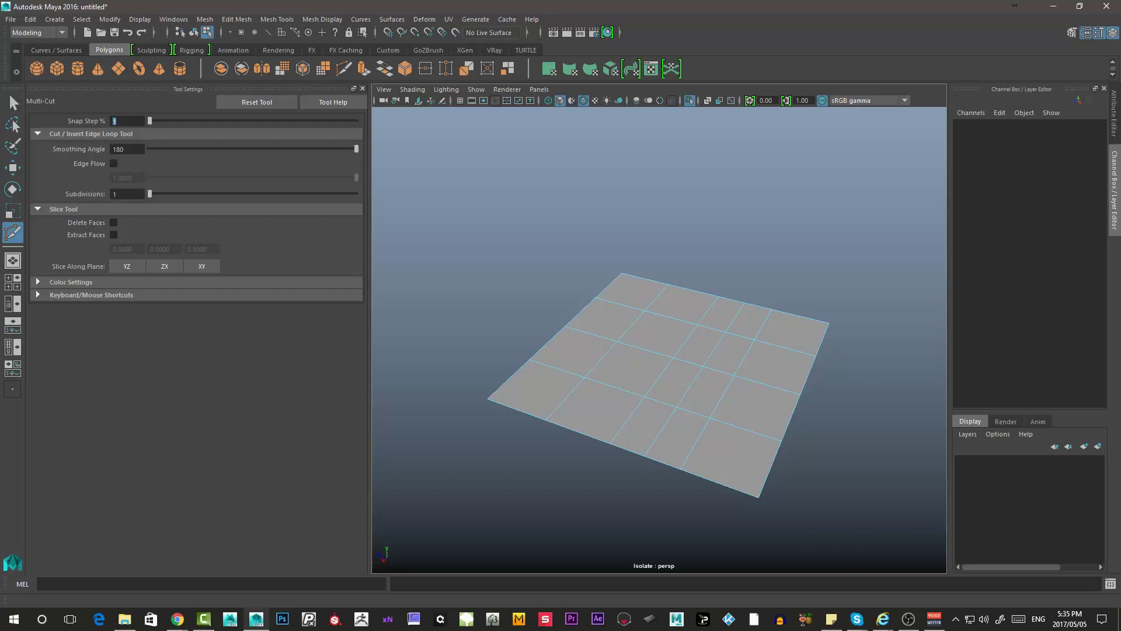
pyautogui.write('10')
pyautogui.press('ctrl')
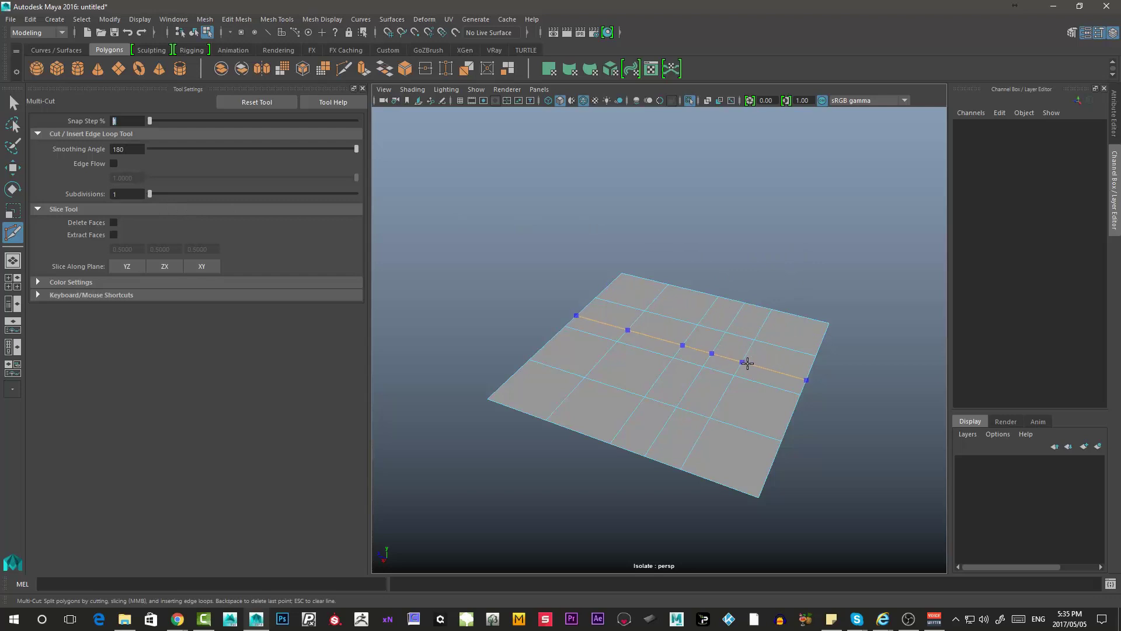
# Switch to the Move tool and undo the last edge loop inserted on the plane.
pyautogui.keyDown('alt'); pyautogui.moveTo(801, 280); pyautogui.dragTo(671, 225, button='middle'); pyautogui.keyUp('alt')
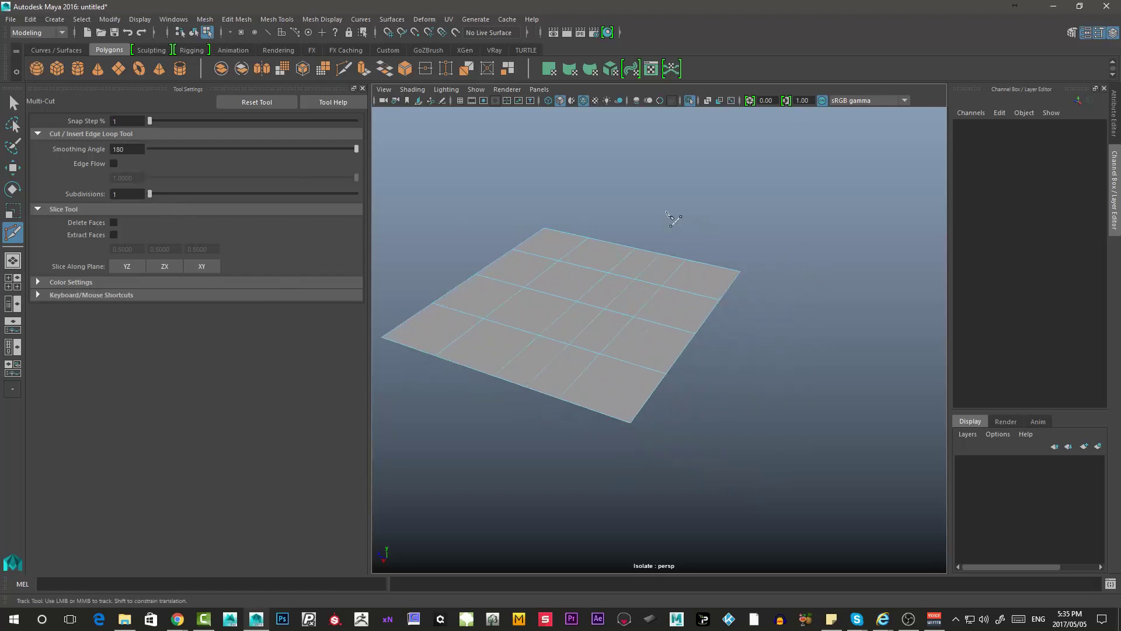
pyautogui.press('w')
pyautogui.keyDown('alt'); pyautogui.moveTo(666, 219); pyautogui.dragTo(640, 262, button='right'); pyautogui.keyUp('alt')
pyautogui.hotkey('ctrl', 'z')
# Lower the last two rows of vertices at one end and the outermost row at the other end to form a raised ridge.
pyautogui.keyDown('alt'); pyautogui.moveTo(623, 306); pyautogui.dragTo(673, 417); pyautogui.keyUp('alt')
pyautogui.keyDown('shift'); pyautogui.moveTo(621, 247); pyautogui.dragTo(718, 363); pyautogui.keyUp('shift')
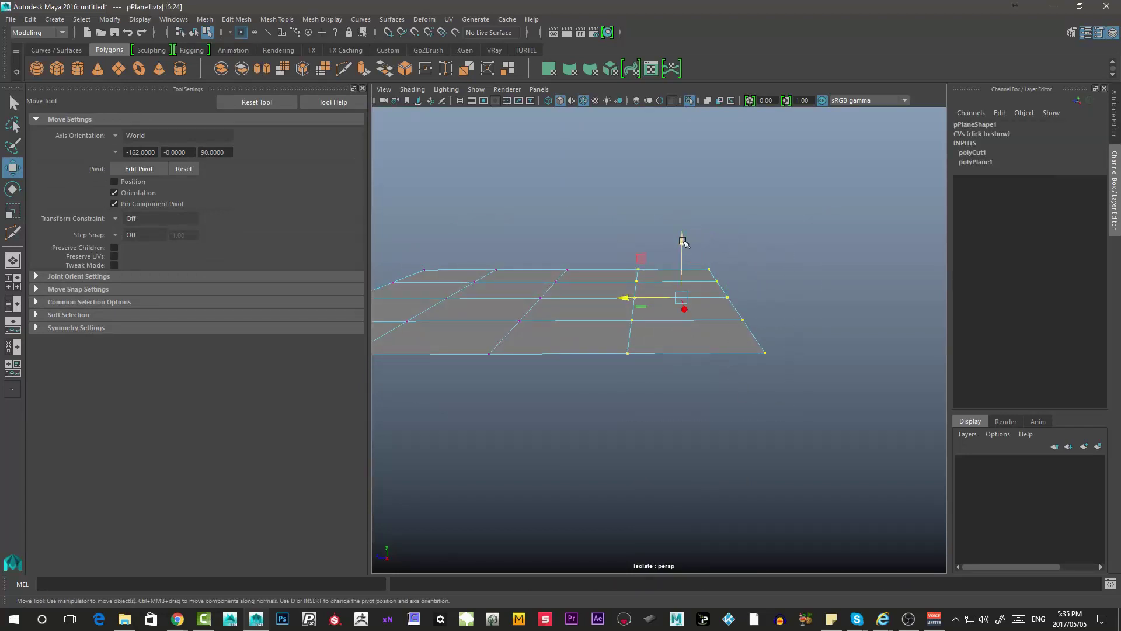
pyautogui.moveTo(682, 242); pyautogui.dragTo(668, 277)
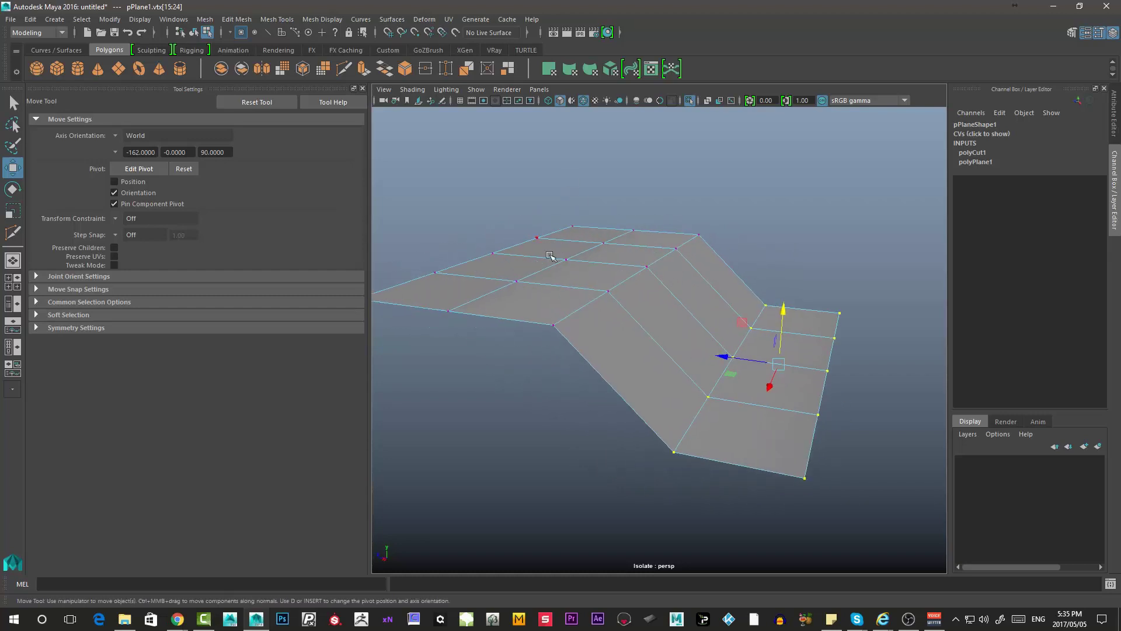
pyautogui.keyDown('alt'); pyautogui.moveTo(559, 315); pyautogui.dragTo(585, 376); pyautogui.keyUp('alt')
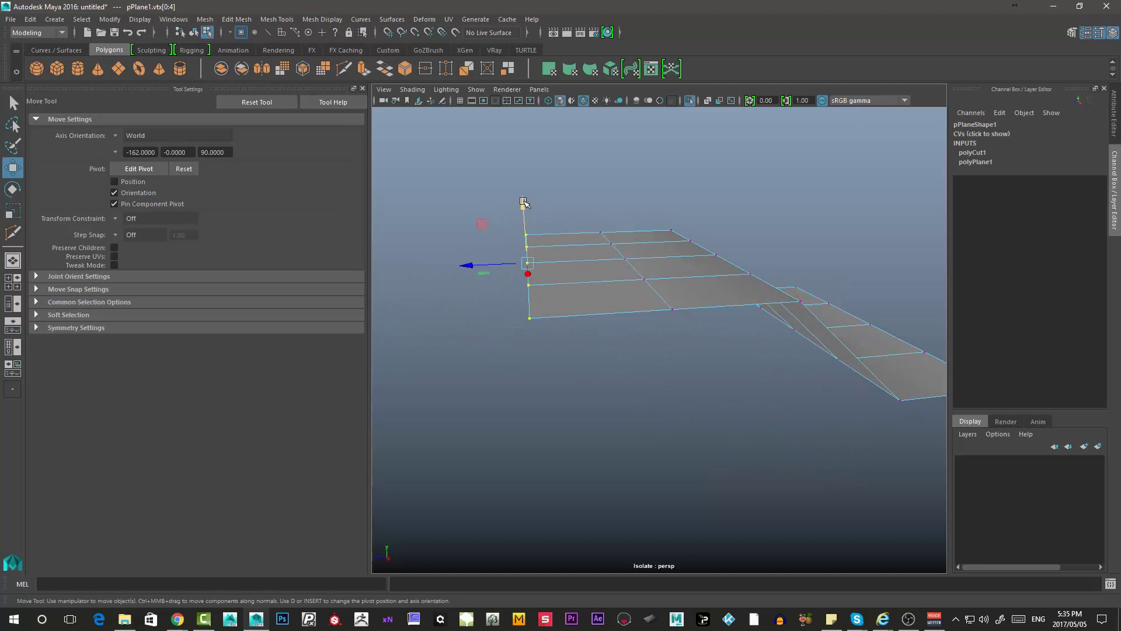
pyautogui.moveTo(523, 201); pyautogui.dragTo(577, 288)
pyautogui.scroll(-3, 640, 314)
pyautogui.keyDown('alt'); pyautogui.moveTo(640, 314); pyautogui.dragTo(671, 303); pyautogui.keyUp('alt')
pyautogui.press('F8')
pyautogui.click(758, 245)
pyautogui.keyDown('alt'); pyautogui.moveTo(758, 245); pyautogui.dragTo(658, 277); pyautogui.keyUp('alt')
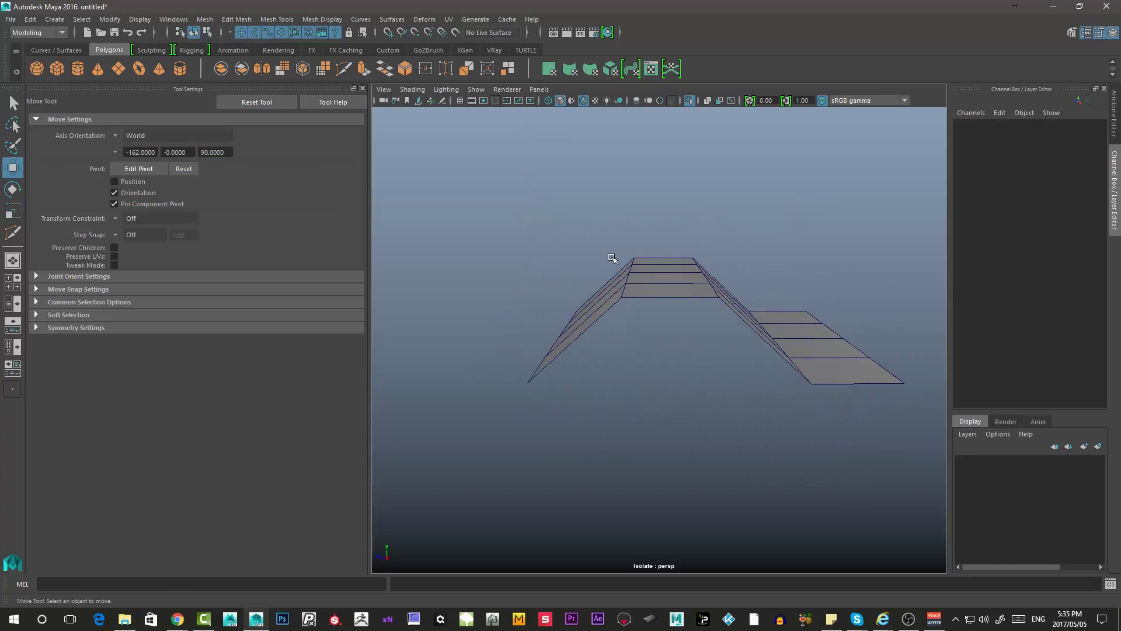
# Move the edge loop at the foot of the slope toward the ridge to make that slope steeper.
pyautogui.keyDown('alt'); pyautogui.moveTo(699, 269); pyautogui.dragTo(768, 331); pyautogui.keyUp('alt')
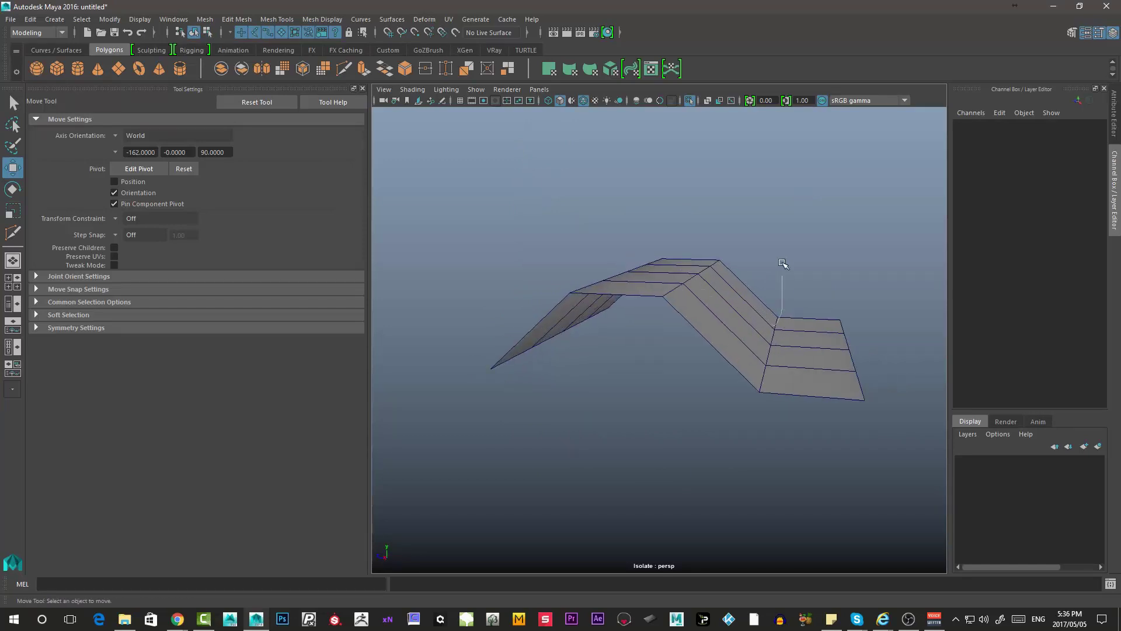
pyautogui.moveTo(769, 295); pyautogui.dragTo(716, 298, button='right')
pyautogui.moveTo(740, 308); pyautogui.dragTo(791, 400)
pyautogui.keyDown('ctrl'); pyautogui.moveTo(821, 299); pyautogui.dragTo(795, 399); pyautogui.keyUp('ctrl')
pyautogui.keyDown('ctrl'); pyautogui.moveTo(697, 349); pyautogui.dragTo(653, 334); pyautogui.keyUp('ctrl')
pyautogui.click(769, 283)
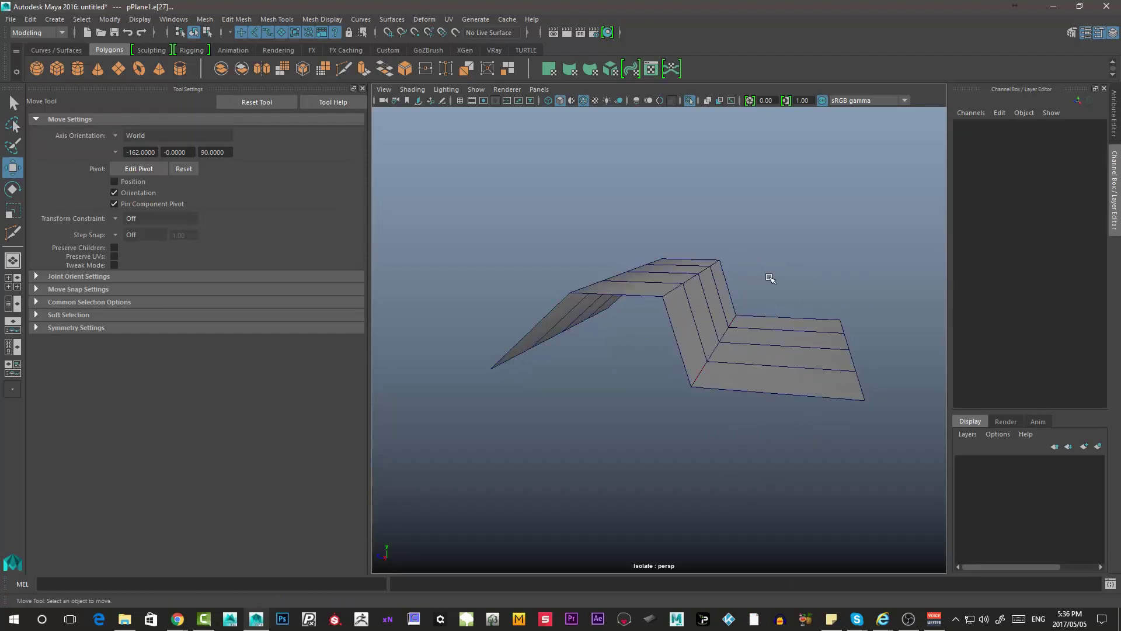
pyautogui.keyDown('alt'); pyautogui.moveTo(752, 315); pyautogui.dragTo(727, 315); pyautogui.keyUp('alt')
pyautogui.keyDown('alt'); pyautogui.moveTo(650, 302); pyautogui.dragTo(431, 165); pyautogui.keyUp('alt')
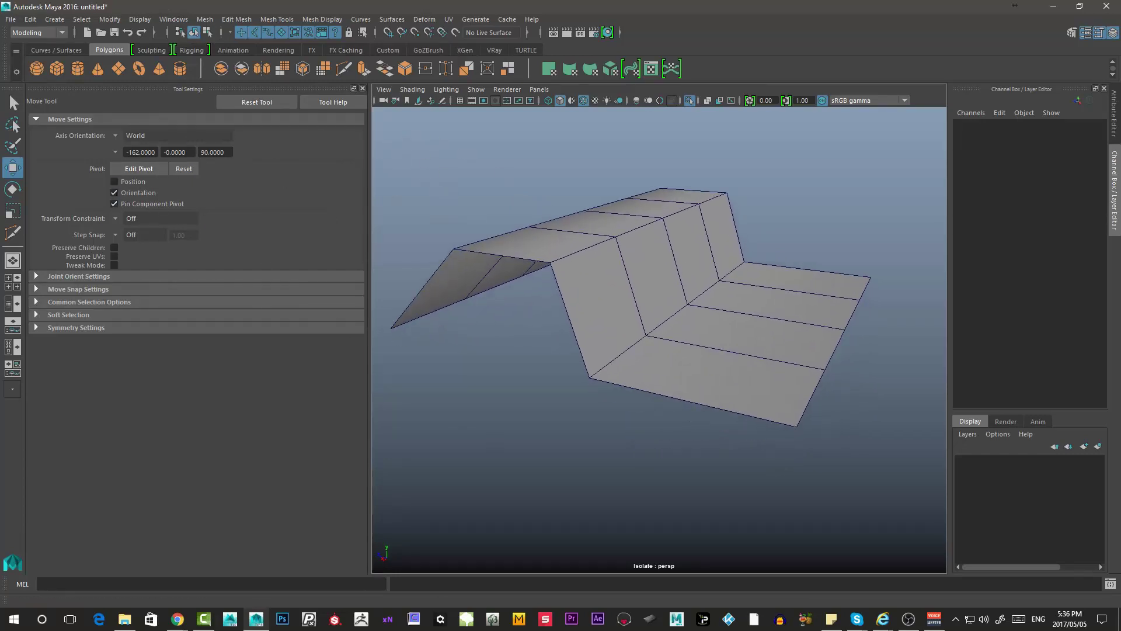
# Set Multi-Cut's Smoothing Angle to 13 and turn on Edge Flow.
pyautogui.click(18, 232)
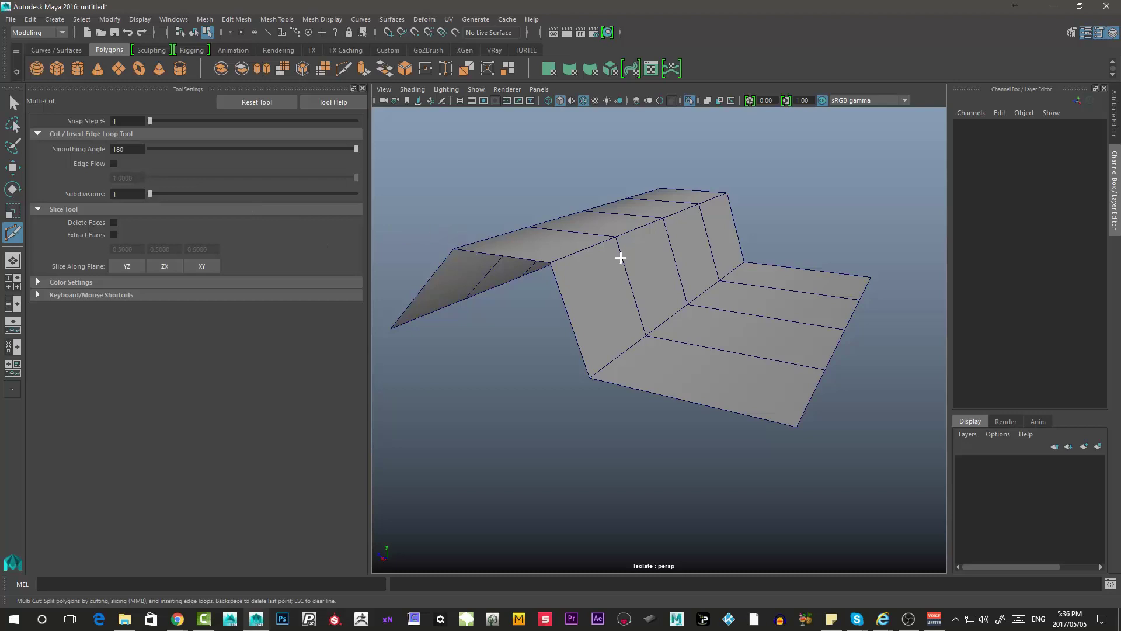
pyautogui.scroll(8, 624, 264)
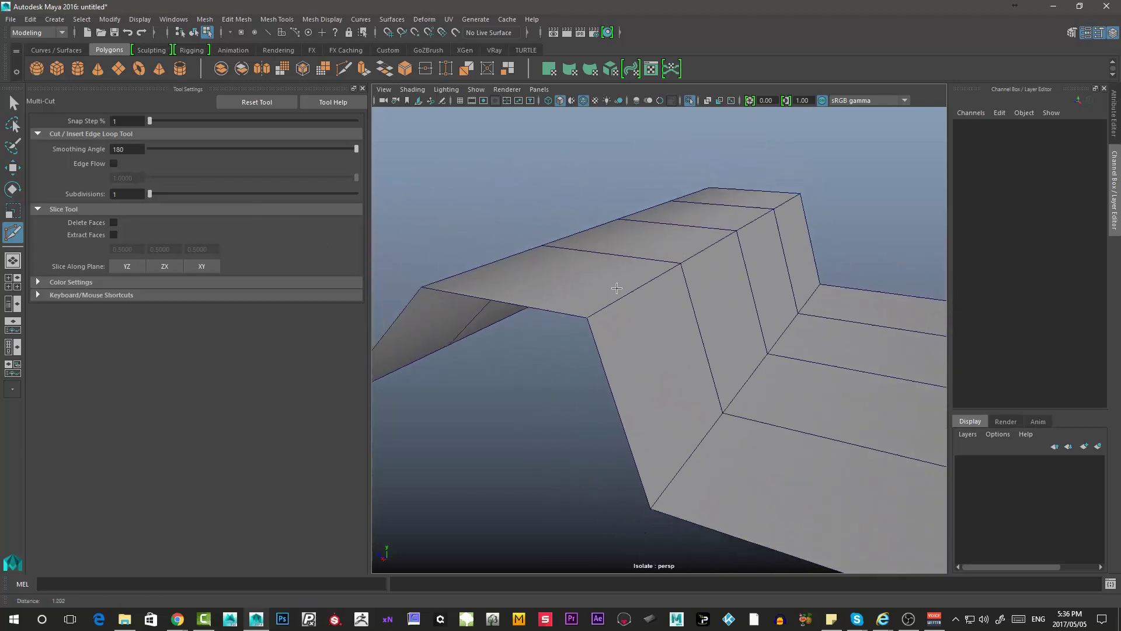
pyautogui.scroll(1, 614, 287)
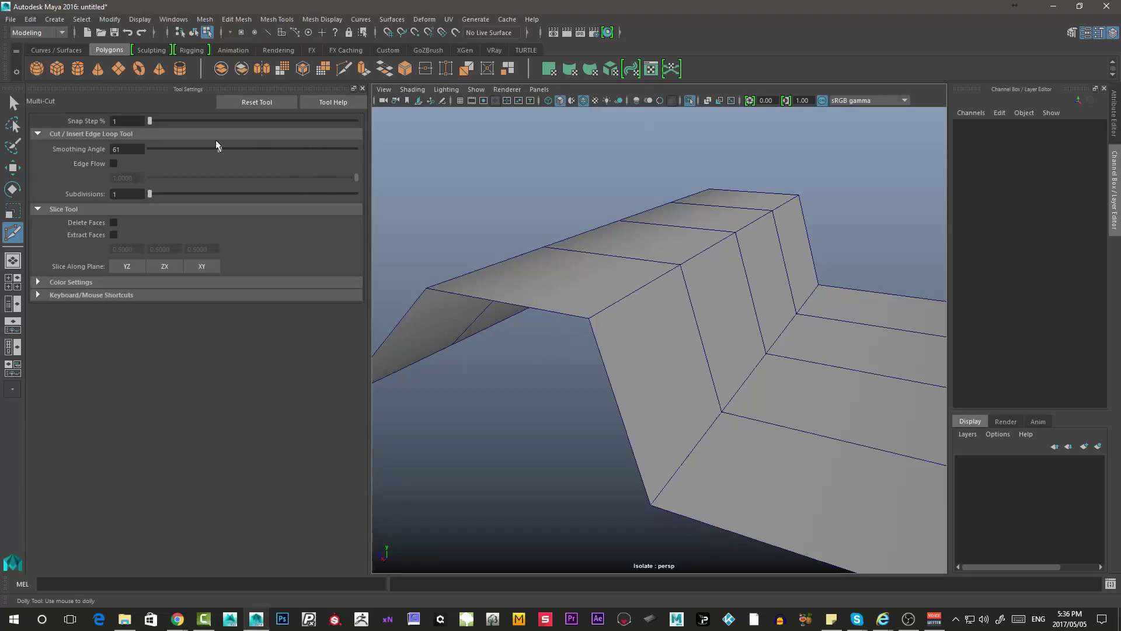
pyautogui.moveTo(174, 146); pyautogui.dragTo(164, 150)
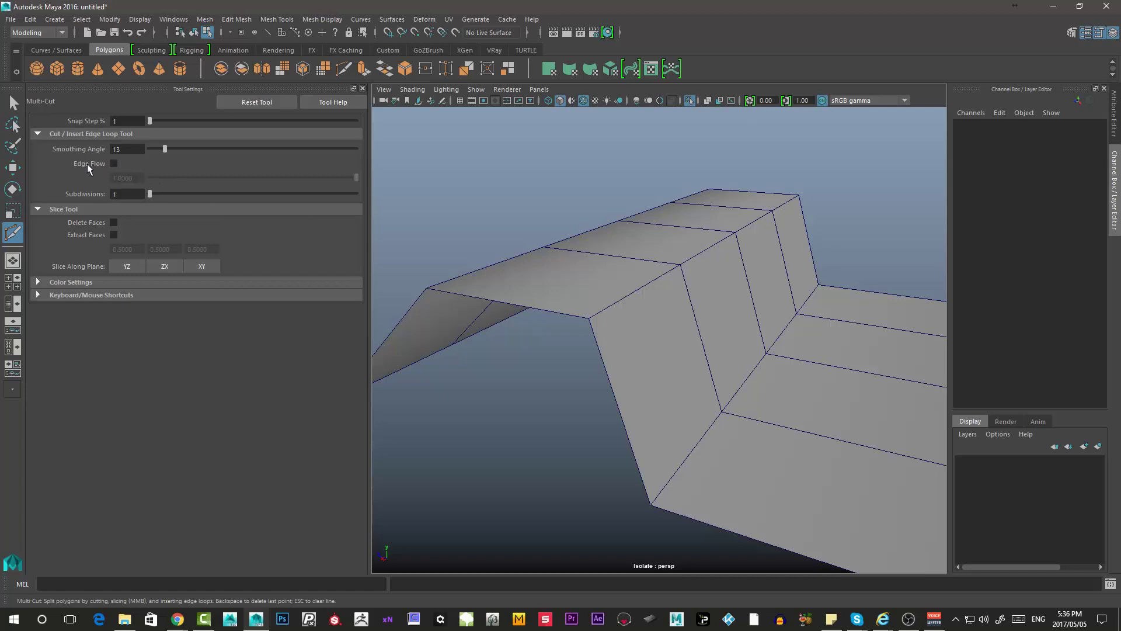
pyautogui.click(114, 163)
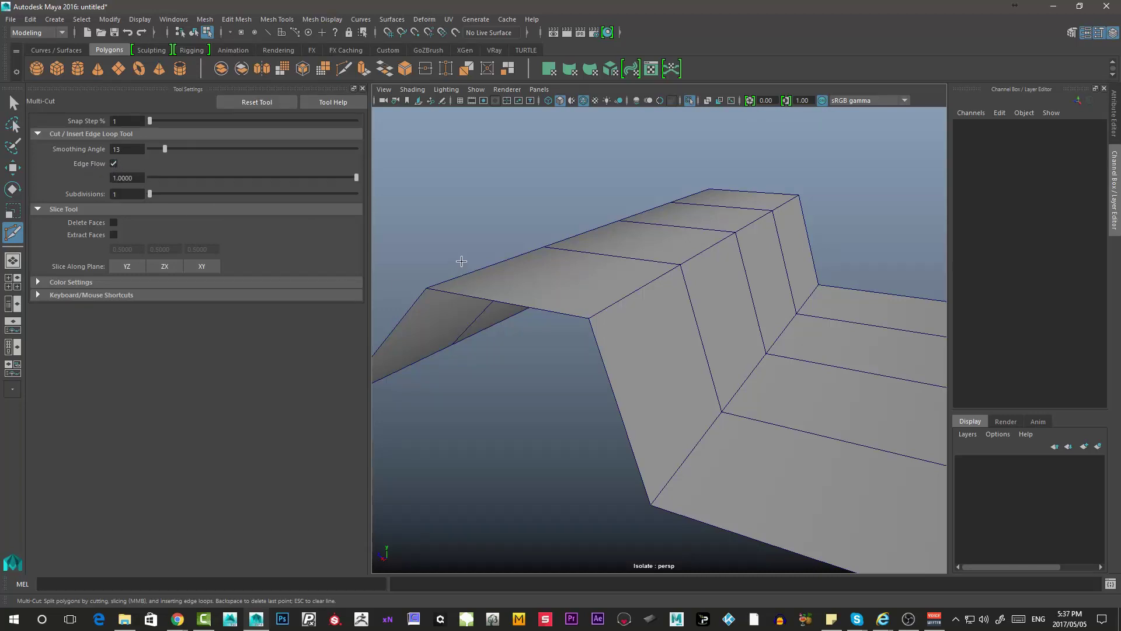
# Insert an edge loop lengthwise through the ridge's top faces with Multi-Cut, using an Edge Flow value of 1.
pyautogui.press('w')
pyautogui.hotkey('ctrl', 'z')
pyautogui.keyDown('alt'); pyautogui.moveTo(661, 282); pyautogui.dragTo(632, 304, button='middle'); pyautogui.keyUp('alt')
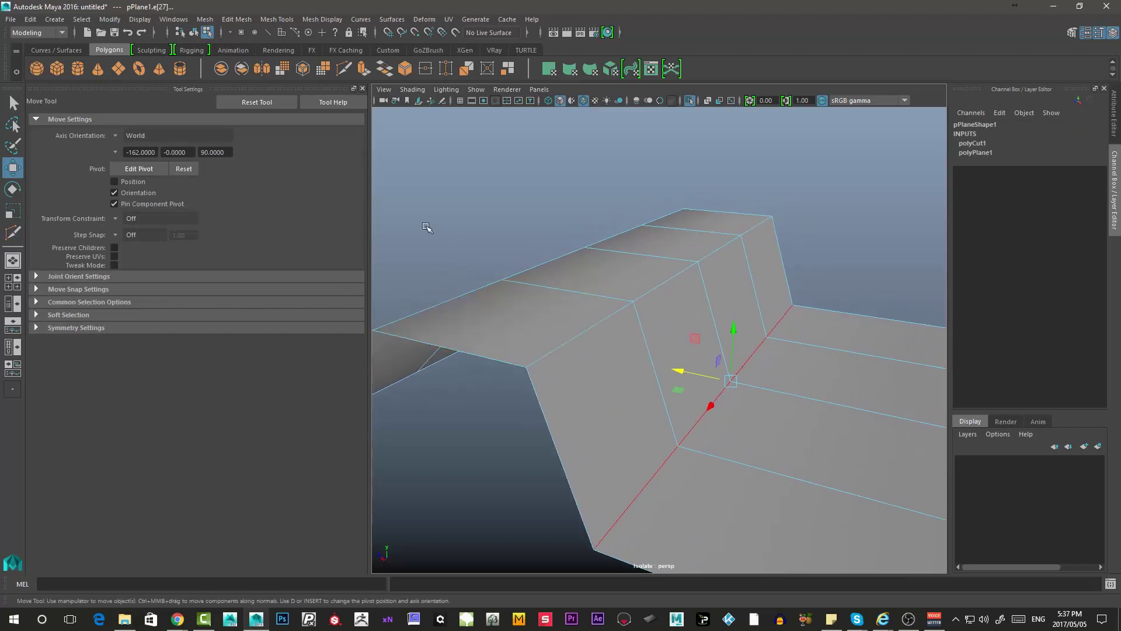
pyautogui.click(12, 233)
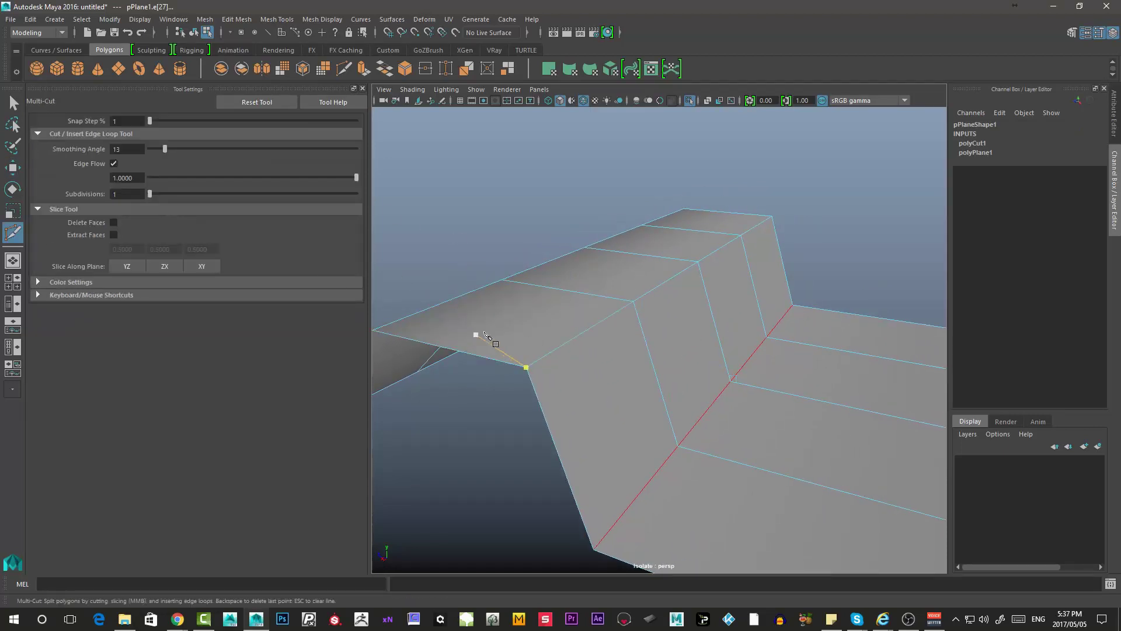
pyautogui.keyDown('alt'); pyautogui.moveTo(514, 333); pyautogui.dragTo(817, 248, button='middle'); pyautogui.keyUp('alt')
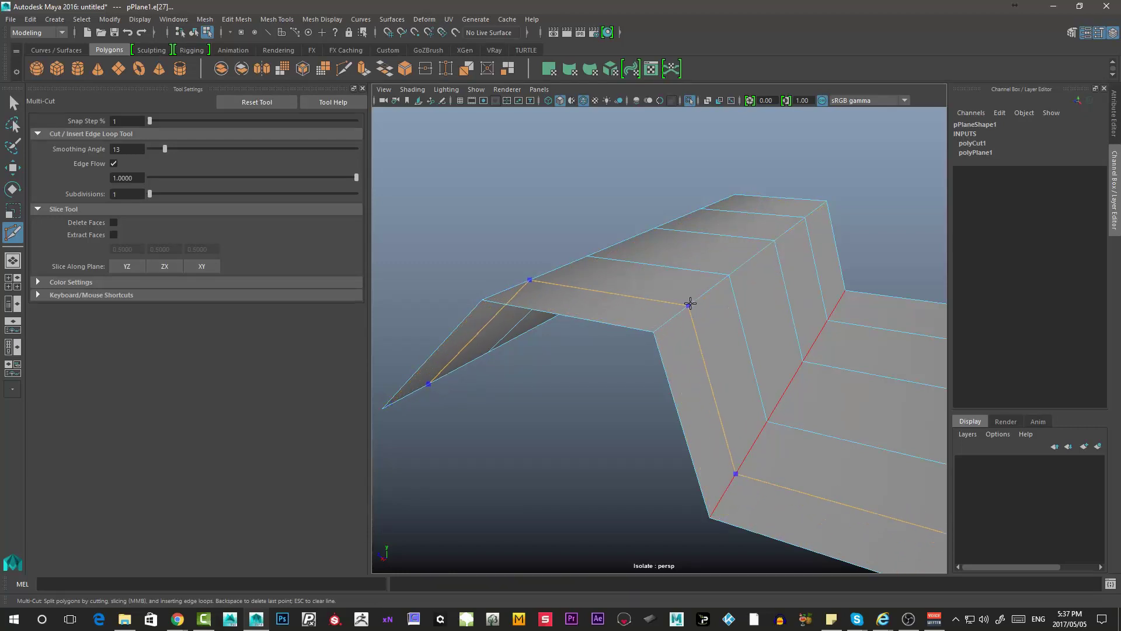
pyautogui.keyDown('ctrl'); pyautogui.click(566, 314); pyautogui.keyUp('ctrl')
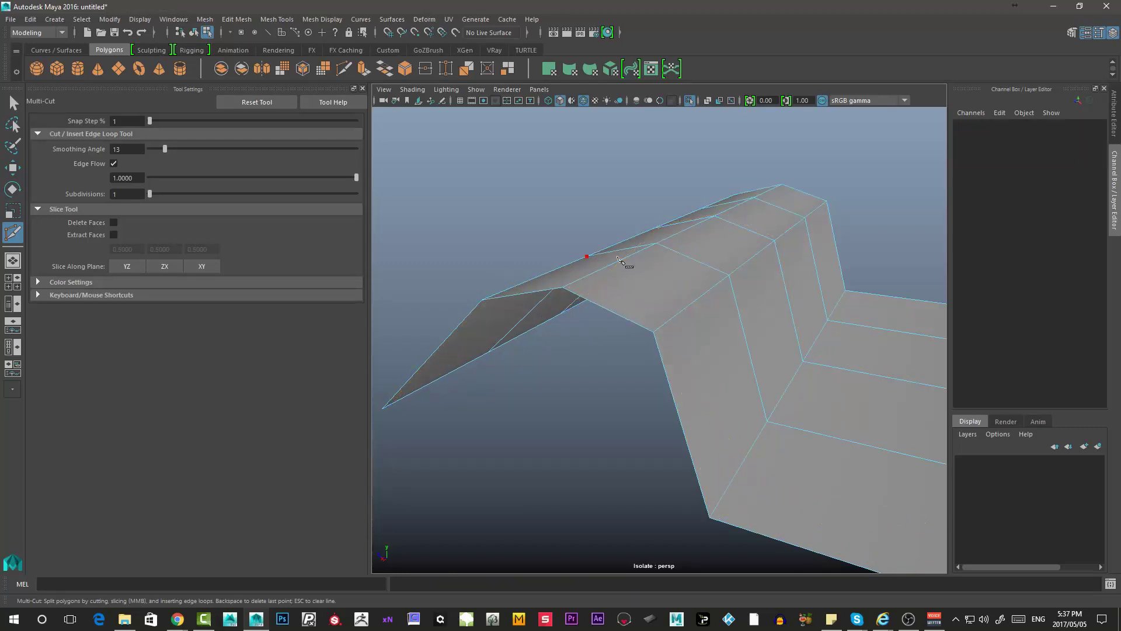
pyautogui.keyDown('alt'); pyautogui.moveTo(646, 329); pyautogui.dragTo(701, 260); pyautogui.keyUp('alt')
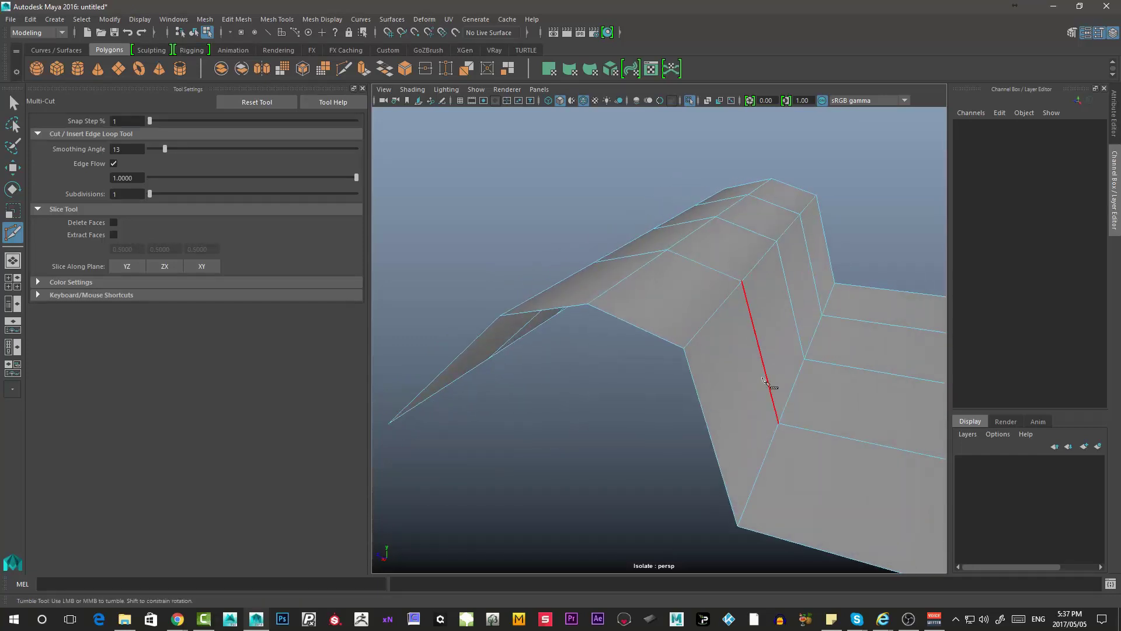
pyautogui.keyDown('alt'); pyautogui.moveTo(709, 389); pyautogui.dragTo(672, 315, button='middle'); pyautogui.keyUp('alt')
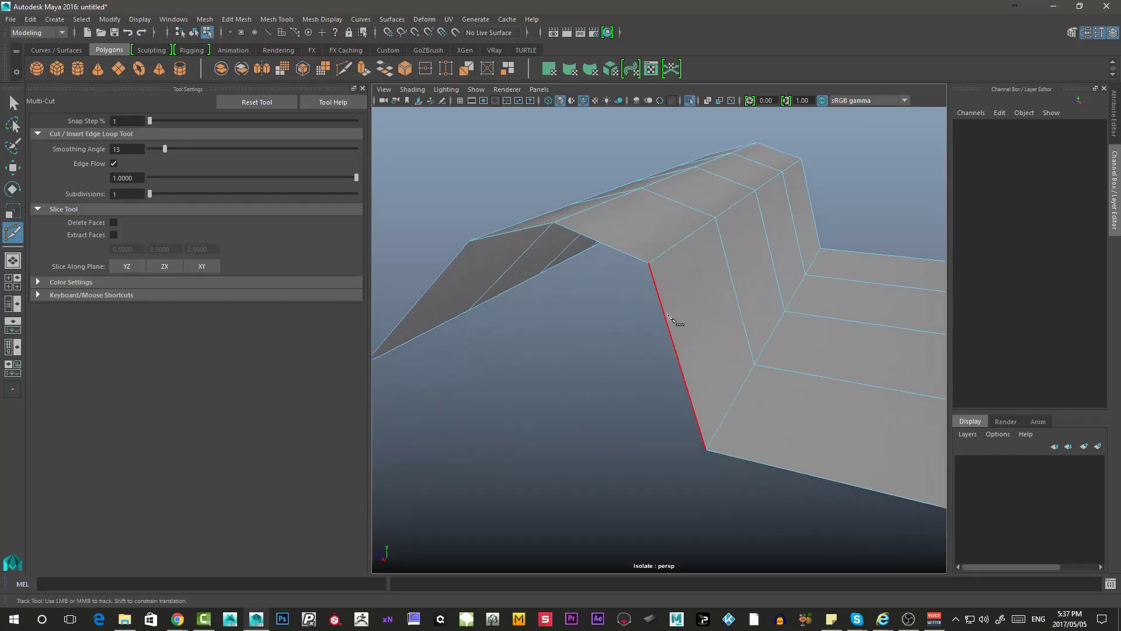
pyautogui.keyDown('alt'); pyautogui.moveTo(624, 220); pyautogui.dragTo(660, 281, button='middle'); pyautogui.keyUp('alt')
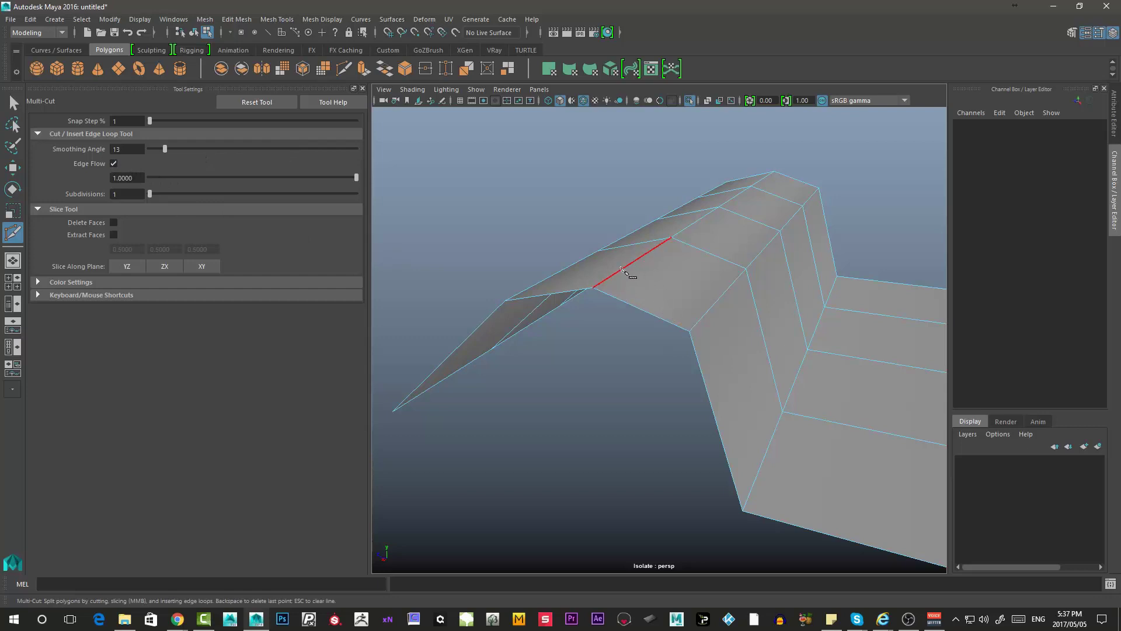
# Set the Edge Flow value to 0 and insert an edge loop lengthwise through the upper part of the steep slope.
pyautogui.click(593, 288)
pyautogui.press('Escape')
pyautogui.click(178, 176)
pyautogui.keyDown('ctrl'); pyautogui.click(704, 379); pyautogui.keyUp('ctrl')
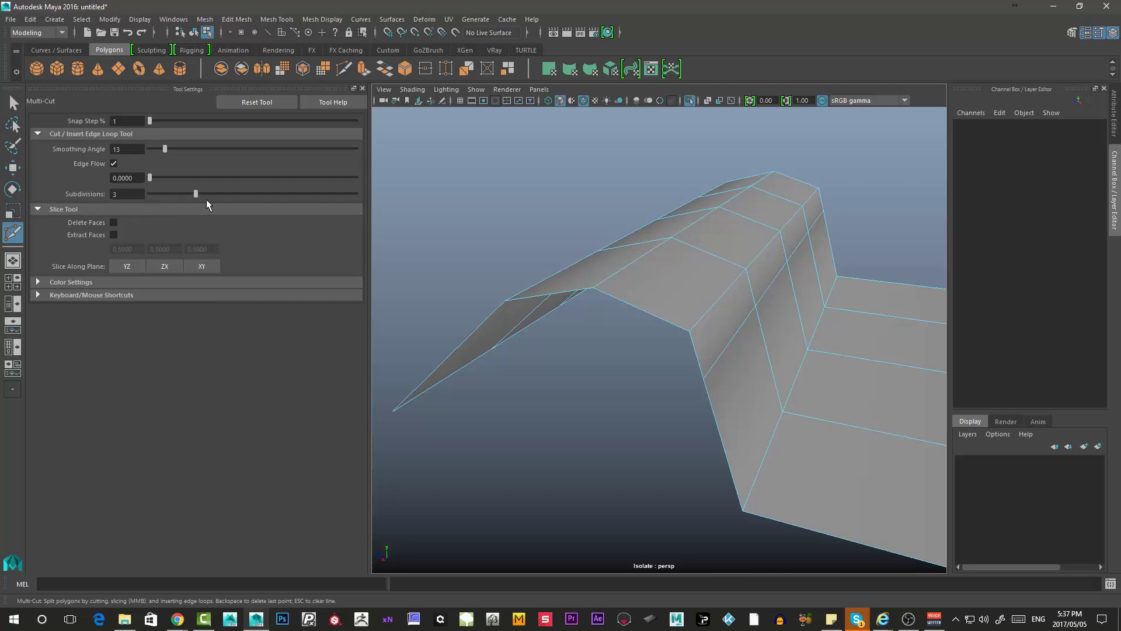
# Set Multi-Cut's Subdivisions to 1.
pyautogui.keyDown('alt'); pyautogui.moveTo(701, 432); pyautogui.dragTo(651, 445); pyautogui.keyUp('alt')
pyautogui.keyDown('alt'); pyautogui.moveTo(652, 445); pyautogui.dragTo(600, 401, button='middle'); pyautogui.keyUp('alt')
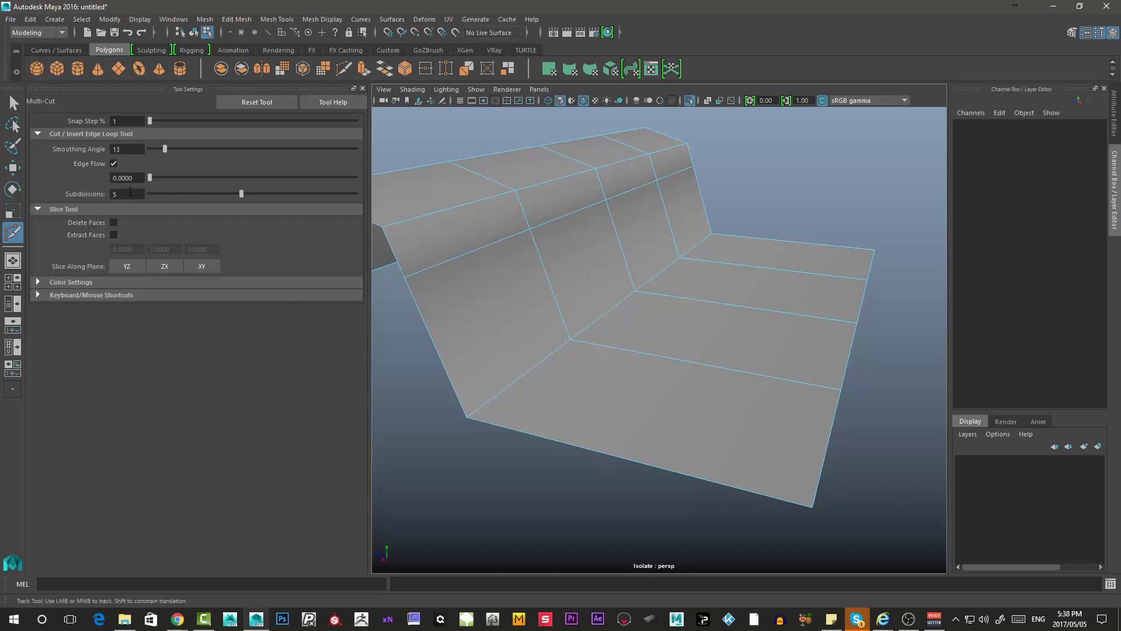
pyautogui.moveTo(134, 197); pyautogui.dragTo(39, 196)
pyautogui.write('2')
pyautogui.press('Return')
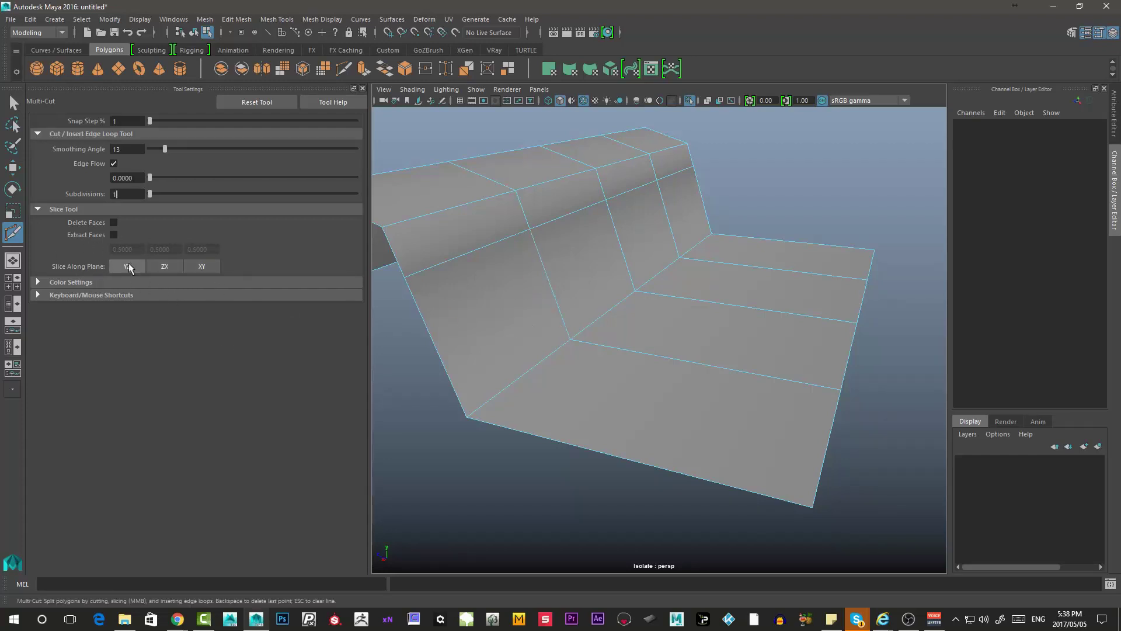
# Slice the bent mesh along the YZ plane with Multi-Cut's Slice Tool.
pyautogui.keyDown('alt'); pyautogui.moveTo(527, 295); pyautogui.dragTo(501, 243, button='right'); pyautogui.keyUp('alt')
pyautogui.keyDown('alt'); pyautogui.moveTo(501, 243); pyautogui.dragTo(481, 278); pyautogui.keyUp('alt')
pyautogui.keyDown('alt'); pyautogui.moveTo(481, 278); pyautogui.dragTo(548, 223, button='middle'); pyautogui.keyUp('alt')
pyautogui.keyDown('alt'); pyautogui.moveTo(549, 222); pyautogui.dragTo(514, 234); pyautogui.keyUp('alt')
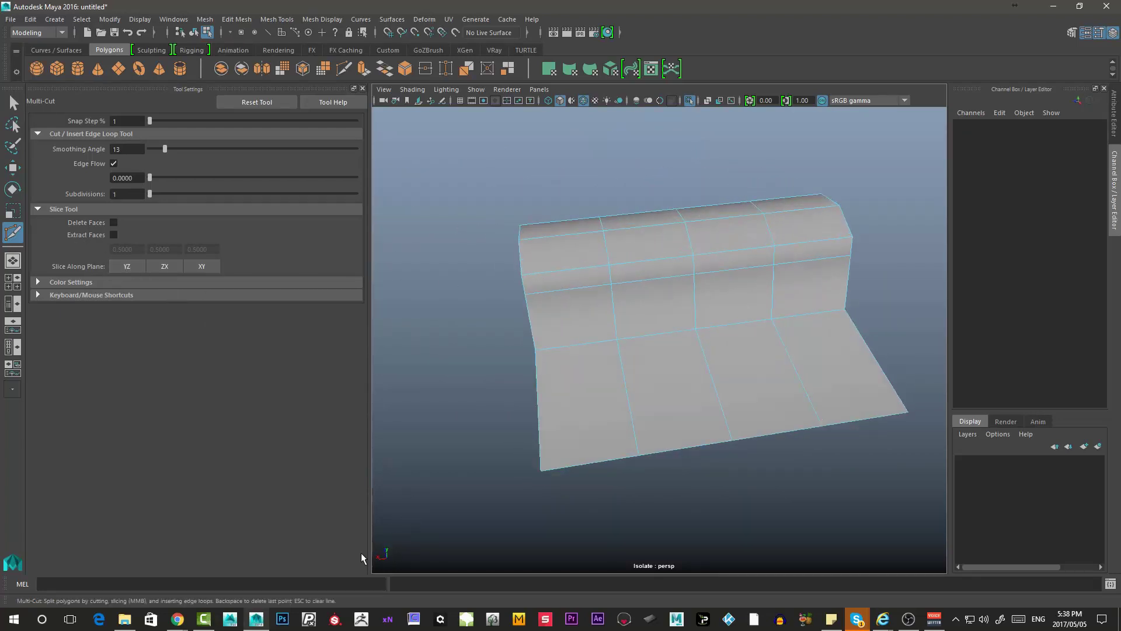
pyautogui.moveTo(391, 563)
pyautogui.keyDown('alt'); pyautogui.mouseDown()
pyautogui.moveTo(462, 489)
pyautogui.moveTo(388, 570)
pyautogui.mouseUp(); pyautogui.keyUp('alt')
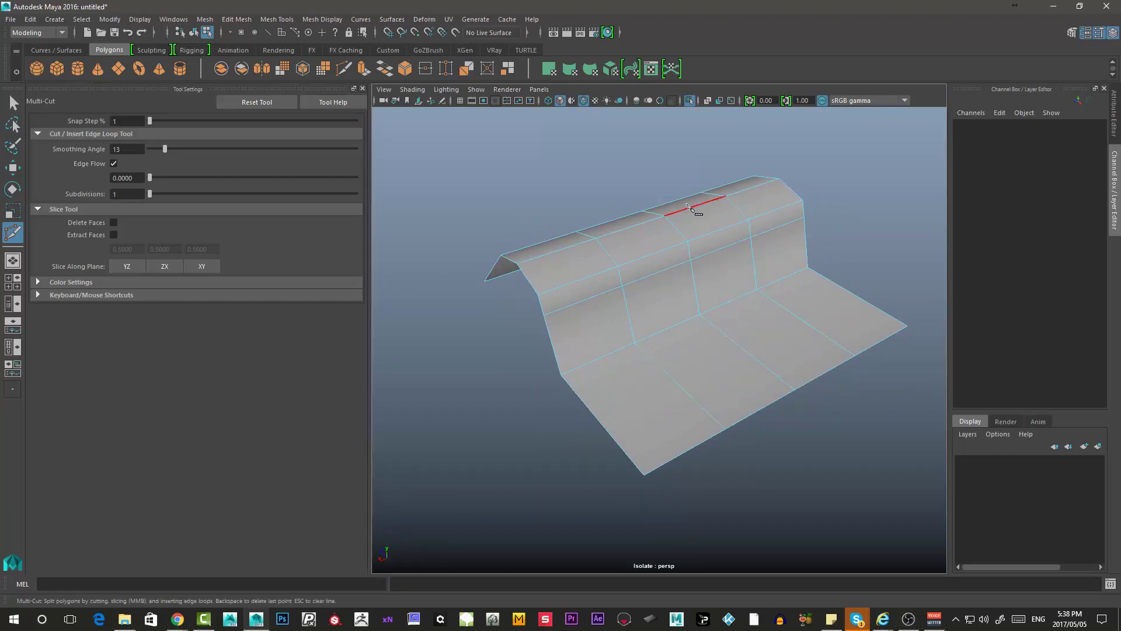
pyautogui.click(127, 268)
pyautogui.keyDown('alt'); pyautogui.moveTo(629, 333); pyautogui.dragTo(660, 286); pyautogui.keyUp('alt')
pyautogui.keyDown('alt'); pyautogui.moveTo(632, 234); pyautogui.dragTo(579, 299, button='middle'); pyautogui.keyUp('alt')
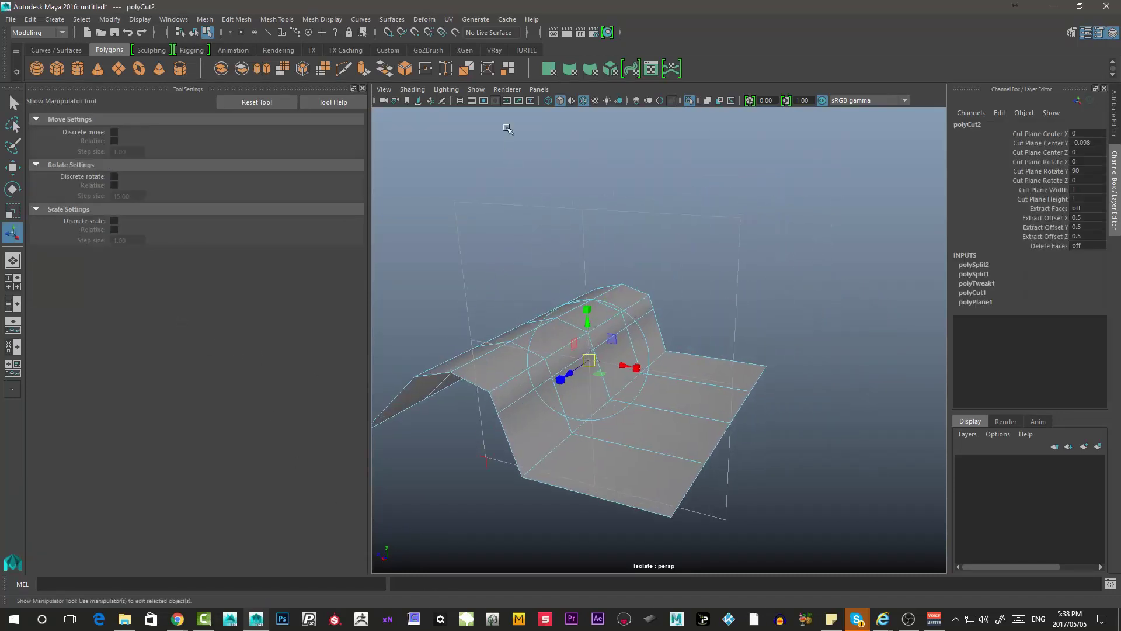
# Shift the cut plane to about 0.107 in Center X and rotate it to about 39.6, 90.7 and 74.4 degrees in X, Y and Z.
pyautogui.keyDown('alt'); pyautogui.moveTo(735, 257); pyautogui.dragTo(664, 254); pyautogui.keyUp('alt')
pyautogui.moveTo(571, 347)
pyautogui.mouseDown()
pyautogui.moveTo(534, 354)
pyautogui.moveTo(580, 330)
pyautogui.mouseUp()
pyautogui.moveTo(554, 293); pyautogui.dragTo(580, 308)
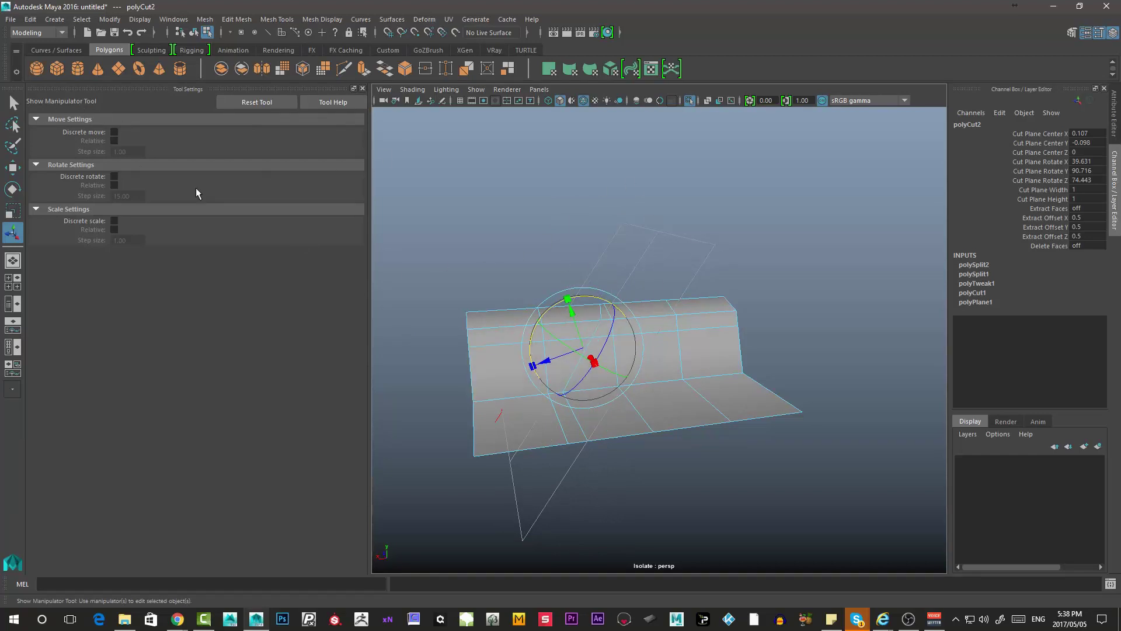
pyautogui.moveTo(486, 297); pyautogui.dragTo(536, 280, button='right')
pyautogui.click(526, 234)
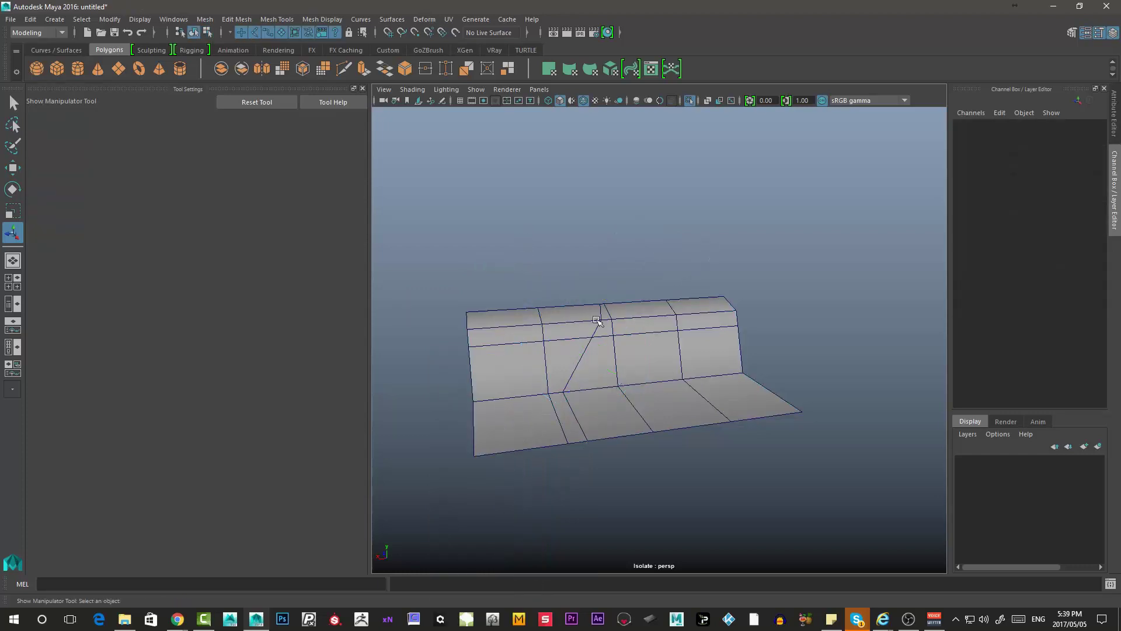
# Select and frame the bent mesh to examine the tilted slice from several angles.
pyautogui.moveTo(575, 323)
pyautogui.keyDown('alt'); pyautogui.mouseDown()
pyautogui.moveTo(533, 435)
pyautogui.moveTo(567, 336)
pyautogui.mouseUp(); pyautogui.keyUp('alt')
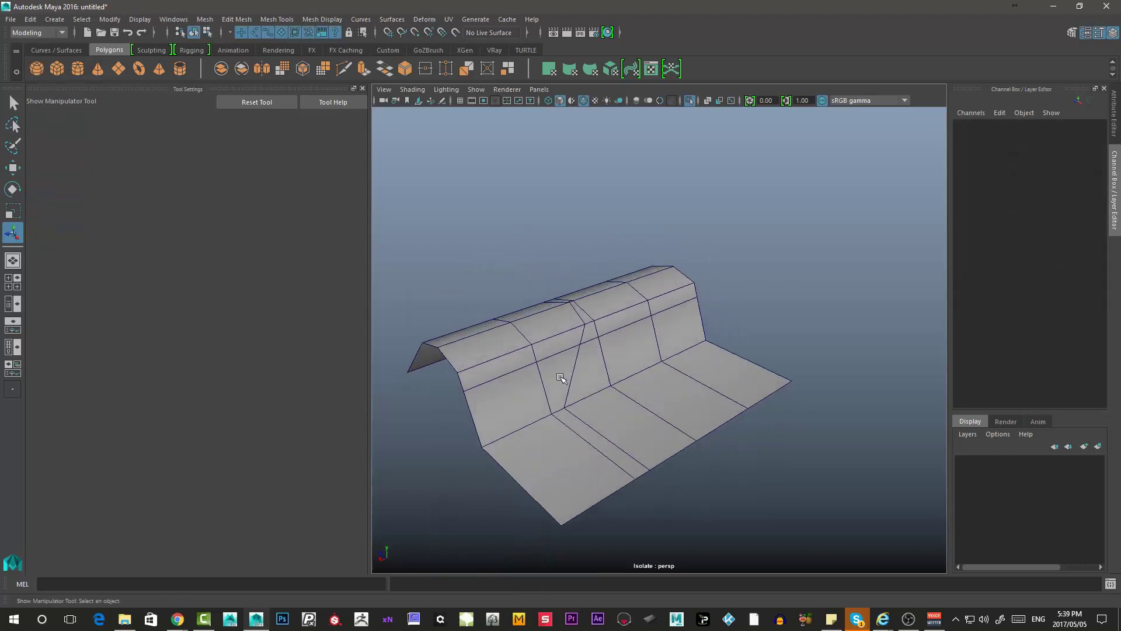
pyautogui.keyDown('alt'); pyautogui.moveTo(562, 374); pyautogui.dragTo(578, 308); pyautogui.keyUp('alt')
pyautogui.click(597, 385)
pyautogui.press('f')
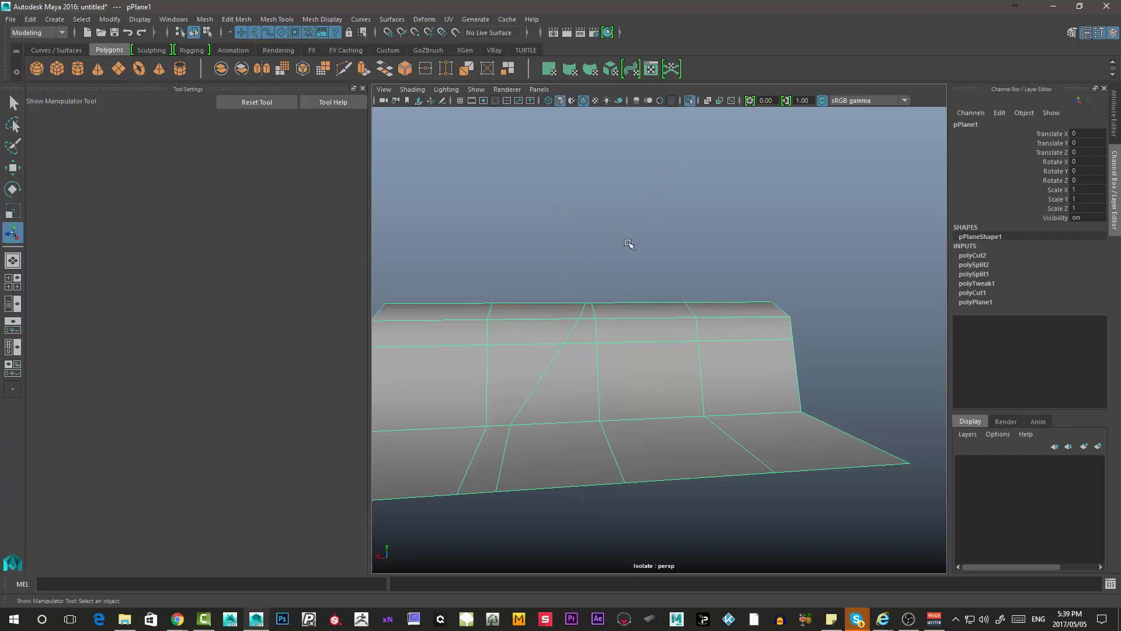
# Reactivate the Multi-Cut tool for the bent mesh and expand its Keyboard/Mouse Shortcuts and Color Settings sections.
pyautogui.keyDown('alt'); pyautogui.moveTo(591, 315); pyautogui.dragTo(624, 323); pyautogui.keyUp('alt')
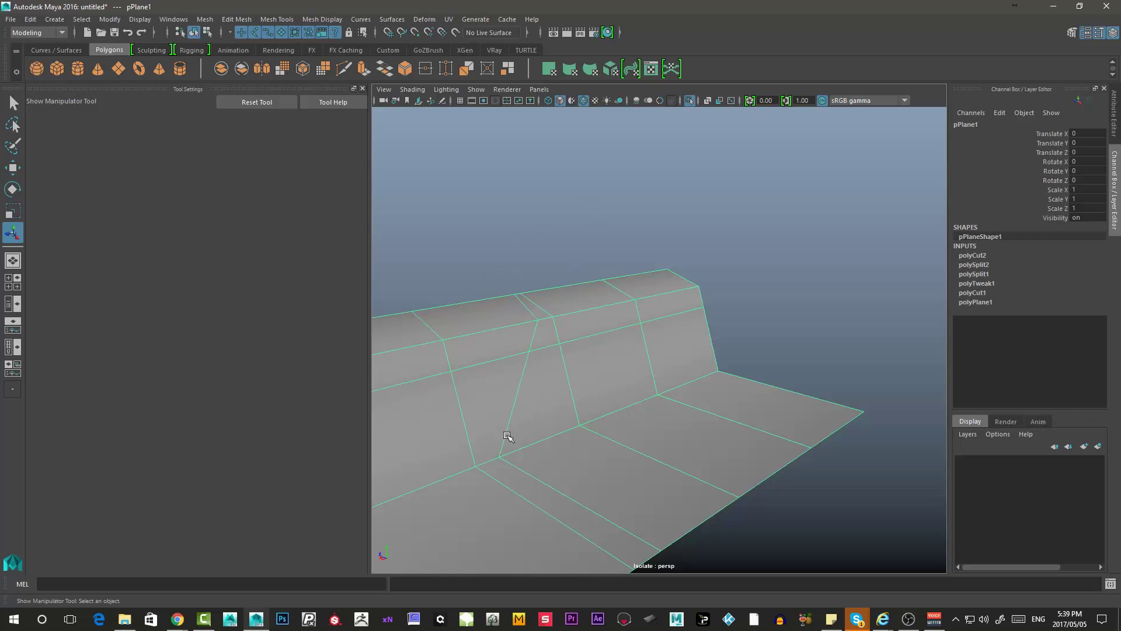
pyautogui.keyDown('alt'); pyautogui.moveTo(546, 217); pyautogui.dragTo(640, 211); pyautogui.keyUp('alt')
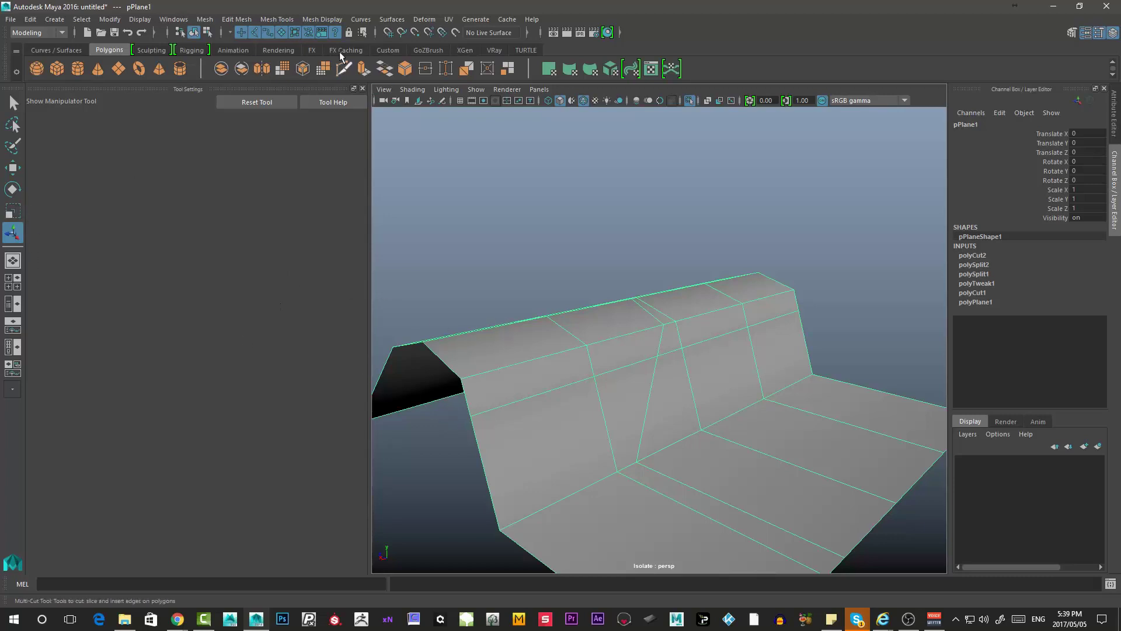
pyautogui.click(278, 19)
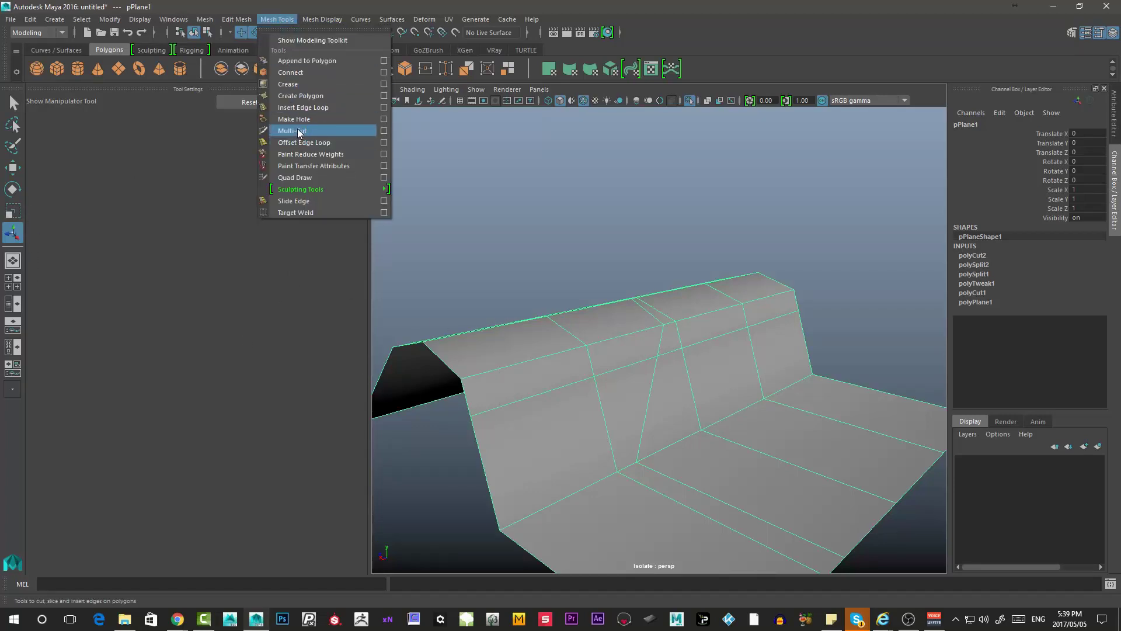
pyautogui.click(292, 131)
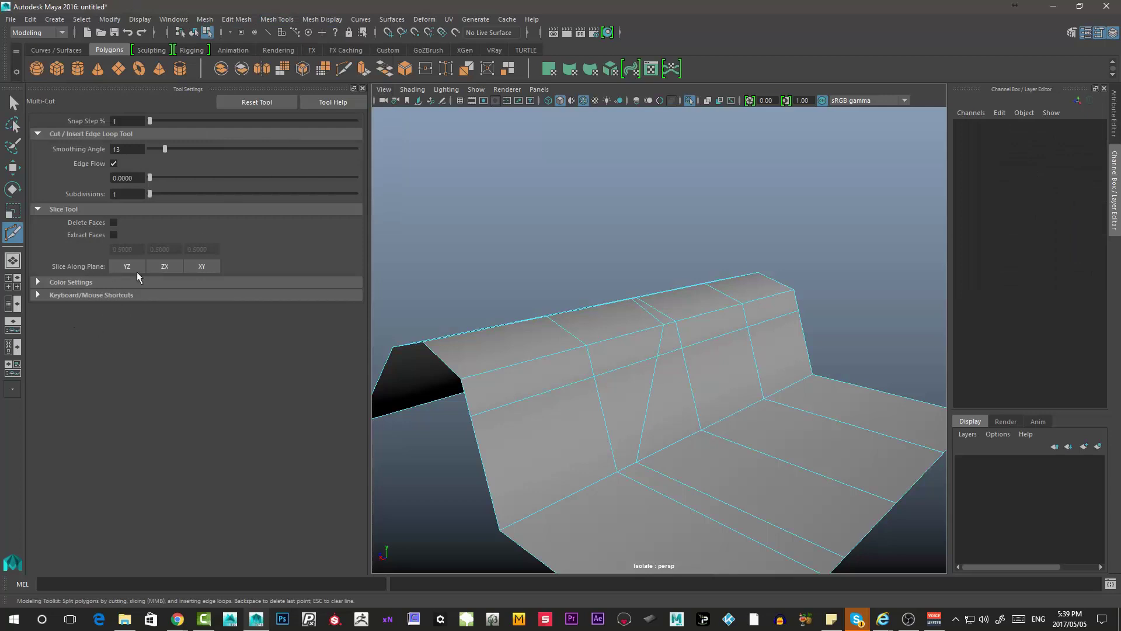
pyautogui.click(61, 295)
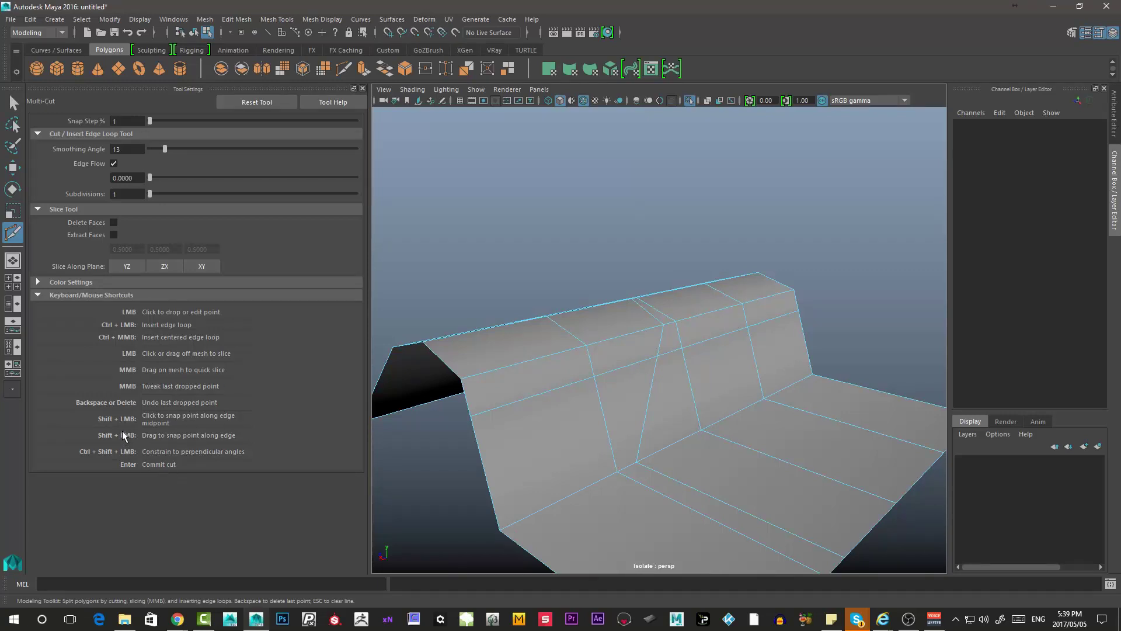
pyautogui.click(95, 283)
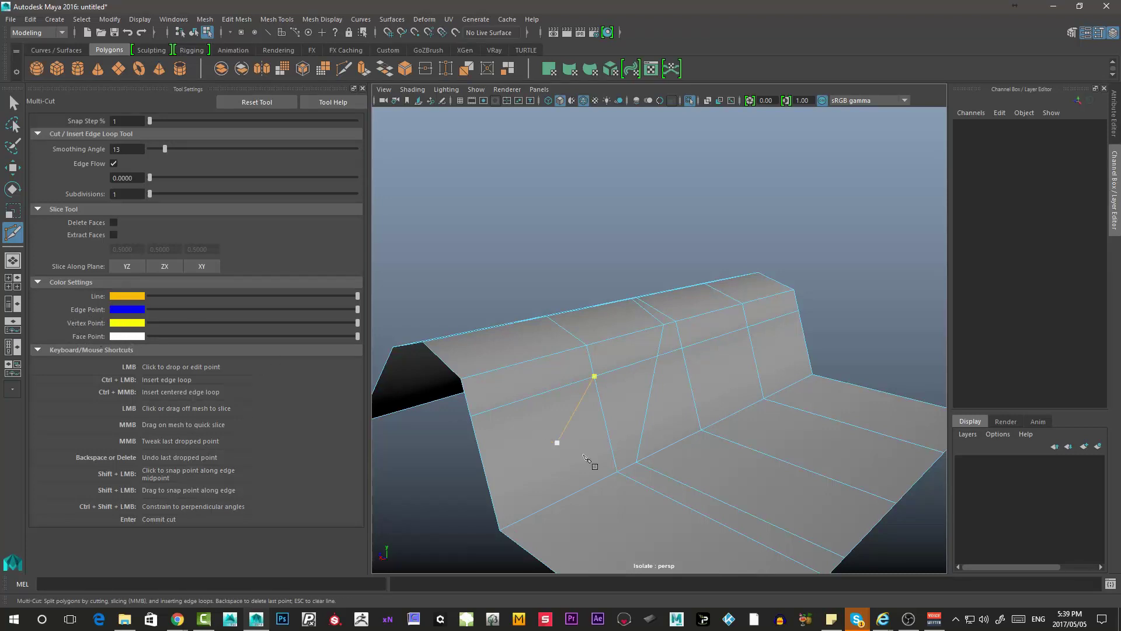
# Place trial Multi-Cut points on the bent mesh's sloped face and discard the uncommitted cut line.
pyautogui.click(617, 472)
pyautogui.press('Escape')
pyautogui.press('Escape')
pyautogui.keyDown('alt'); pyautogui.moveTo(583, 318); pyautogui.dragTo(601, 237); pyautogui.keyUp('alt')
pyautogui.click(599, 258)
pyautogui.press('BackSpace')
pyautogui.moveTo(643, 266)
pyautogui.keyDown('alt'); pyautogui.mouseDown(button='right')
pyautogui.moveTo(634, 242)
pyautogui.moveTo(653, 276)
pyautogui.mouseUp(button='right'); pyautogui.keyUp('alt')
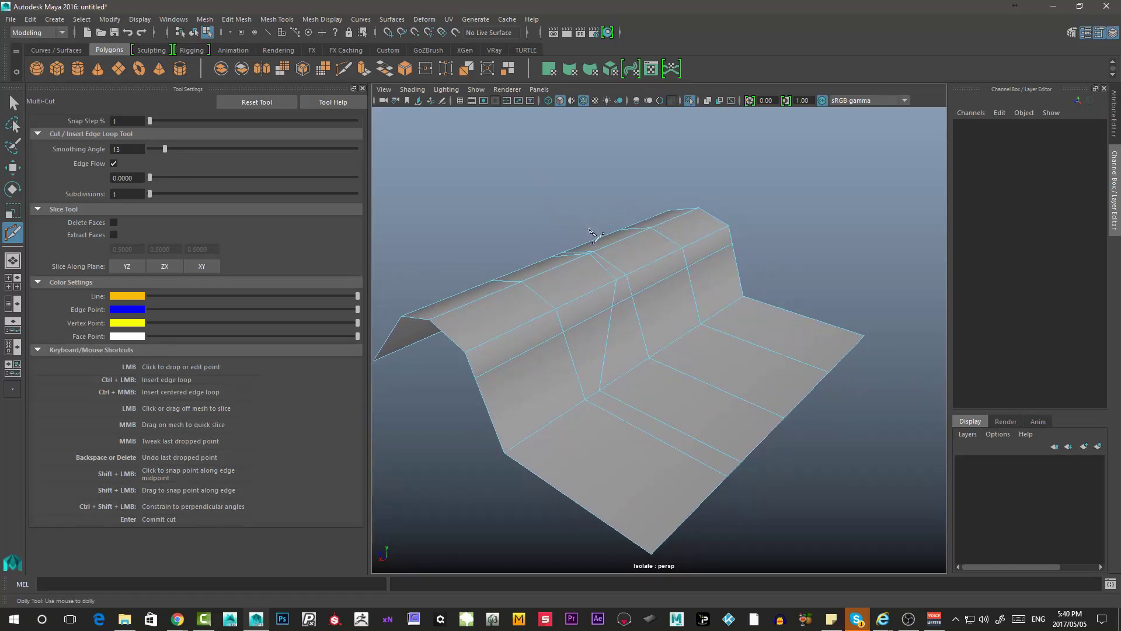
# Try to cut an edge across the sloped face from the tilted slice's upper end to the neighbouring vertex on the lower crease.
pyautogui.click(616, 279)
pyautogui.click(650, 357)
pyautogui.press('Return')
pyautogui.click(616, 280)
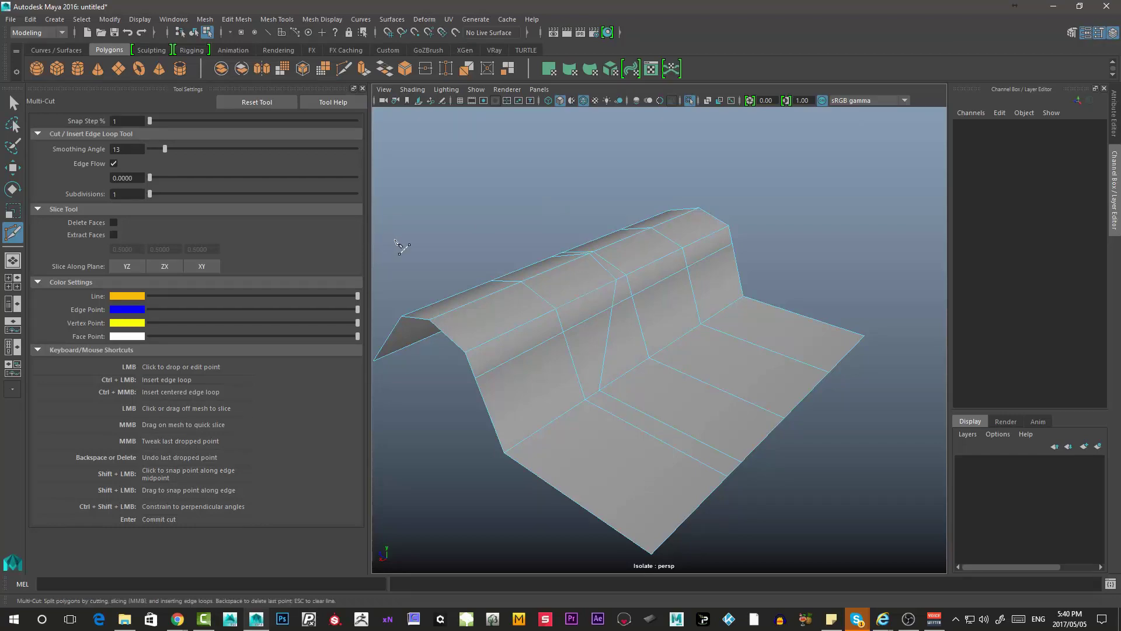